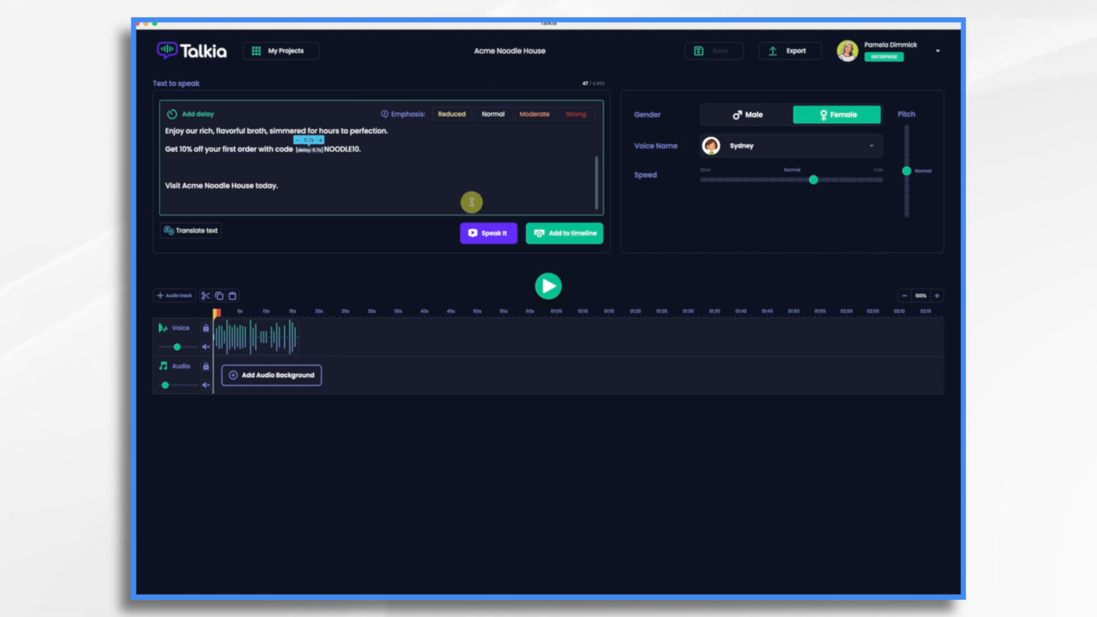
# - Review the full Acme Noodle House voiceover script, from the opening ramen question to the closing invitation to visit
pyautogui.scroll(2, 413, 161)
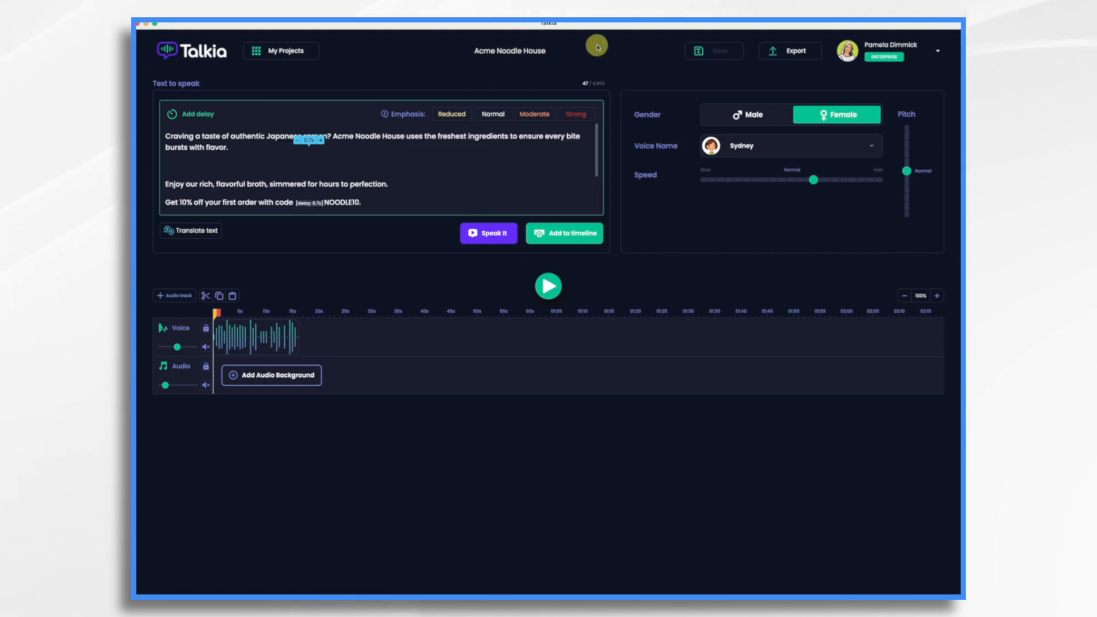
pyautogui.click(278, 152)
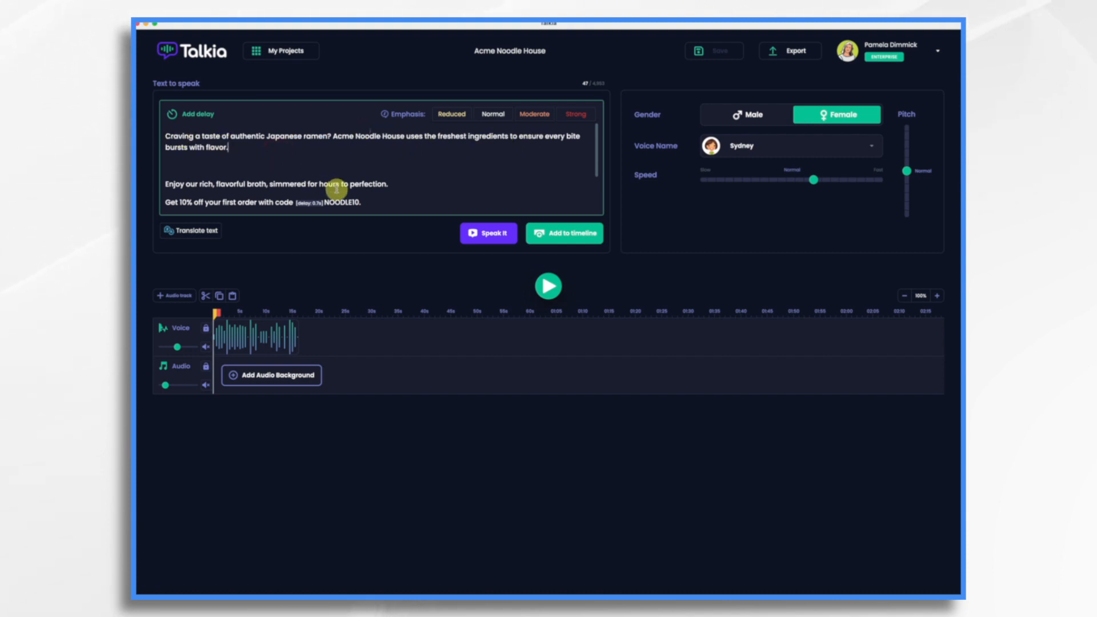
pyautogui.scroll(-2, 335, 189)
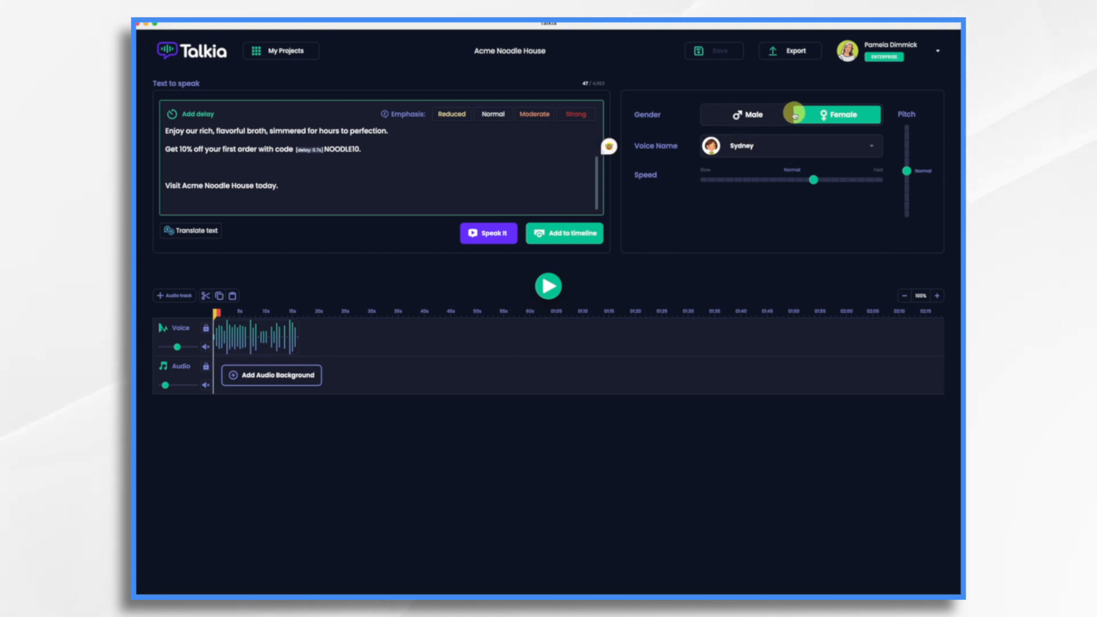
# - Browse the female Google Wavenet voices, keep Sydney, and have the script spoken aloud
pyautogui.click(871, 145)
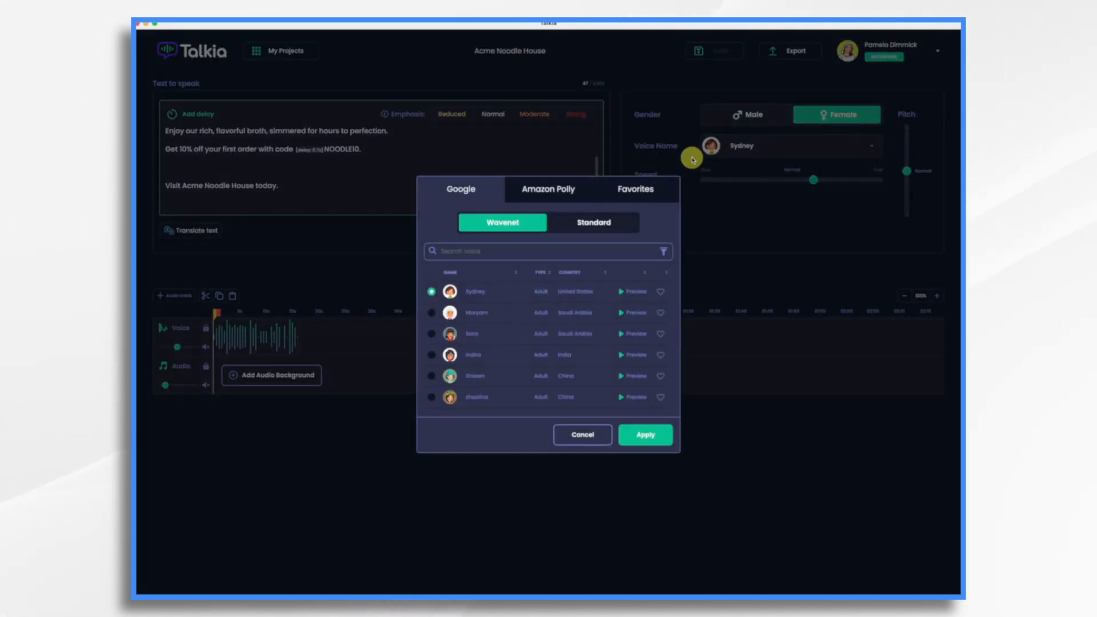
pyautogui.scroll(-10, 517, 356)
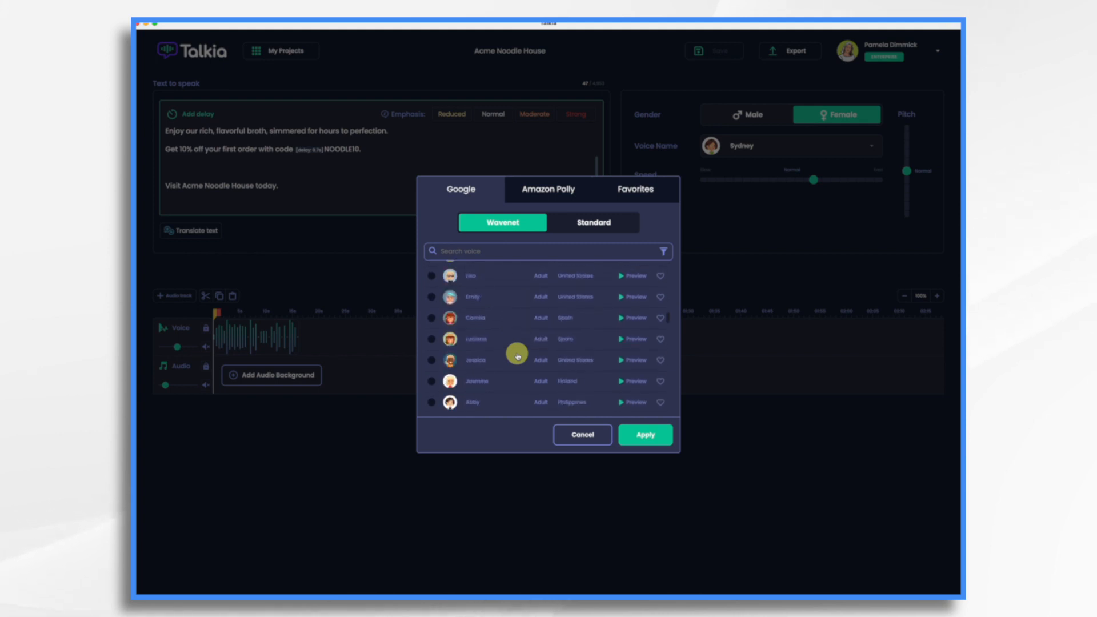
pyautogui.click(576, 437)
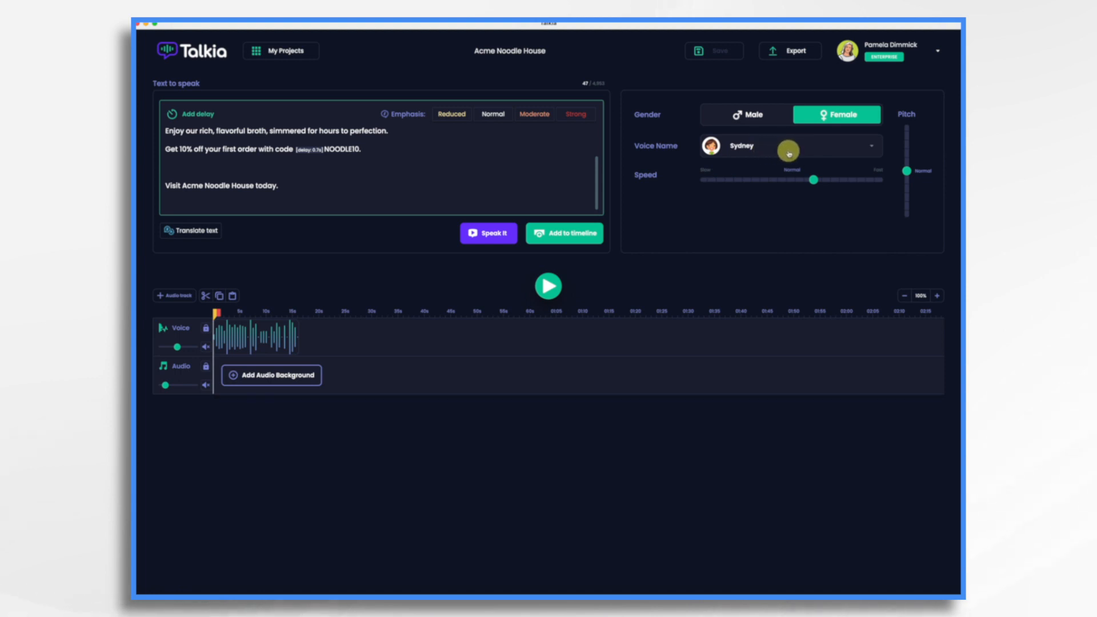
pyautogui.click(483, 237)
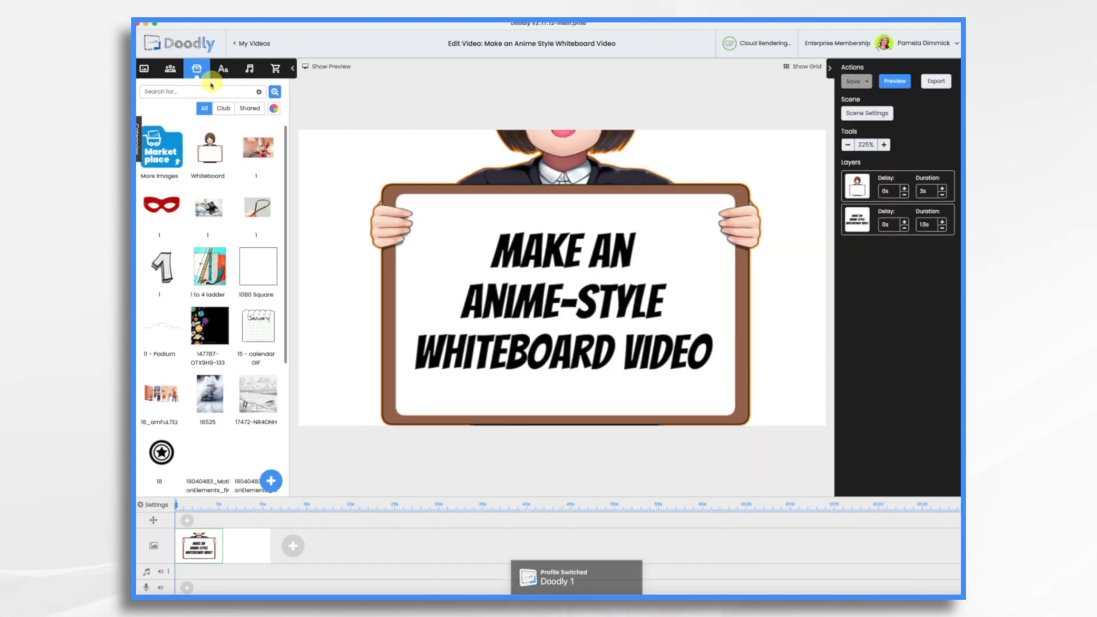
# - Import Acme Noodle House Voiceover.mp3 as a new sound and place it at the start of the timeline's music track
pyautogui.click(248, 71)
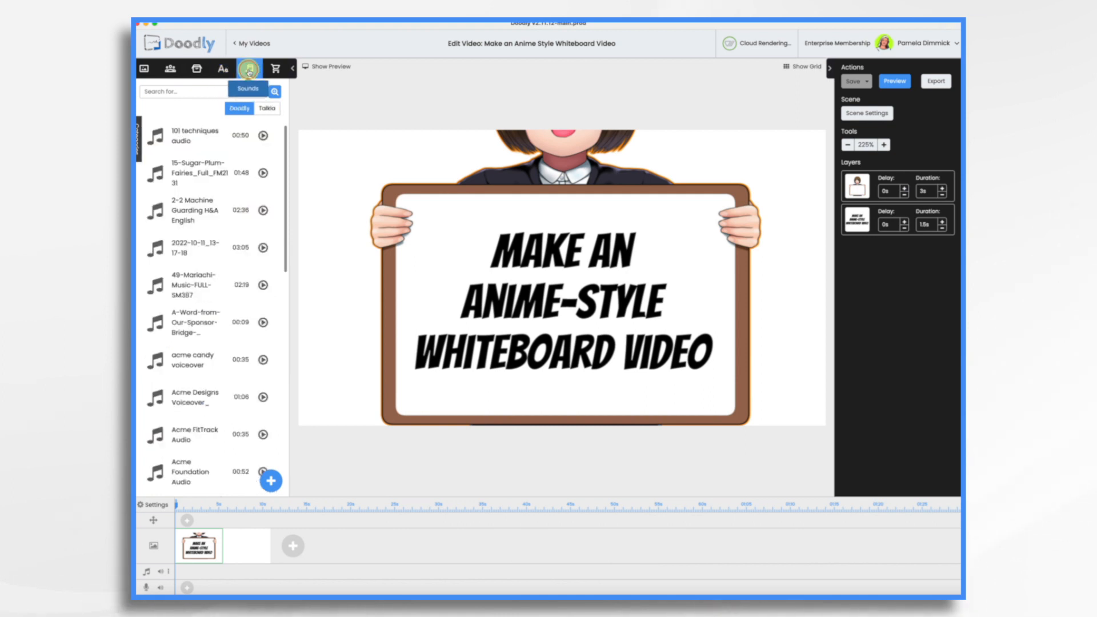
pyautogui.click(272, 483)
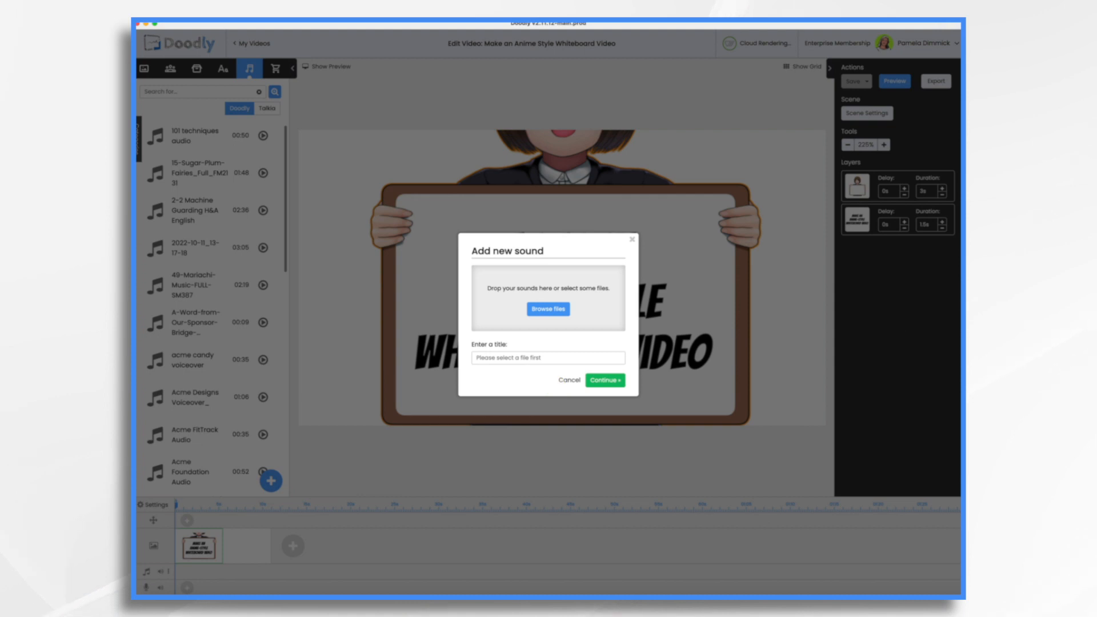
pyautogui.moveTo(972, 92); pyautogui.dragTo(535, 294)
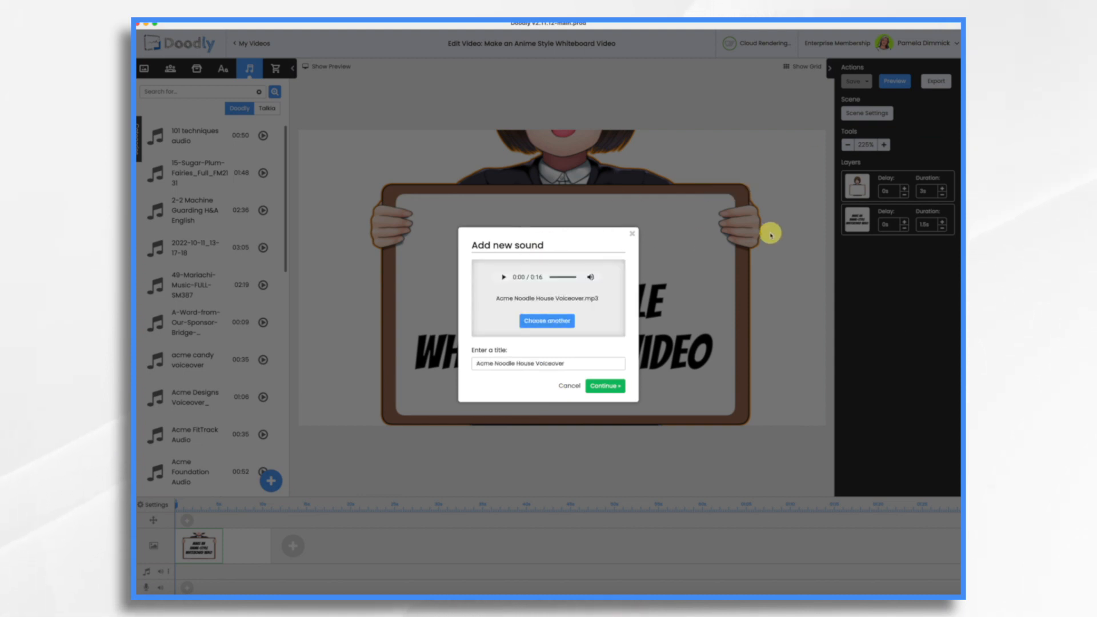
pyautogui.click(614, 392)
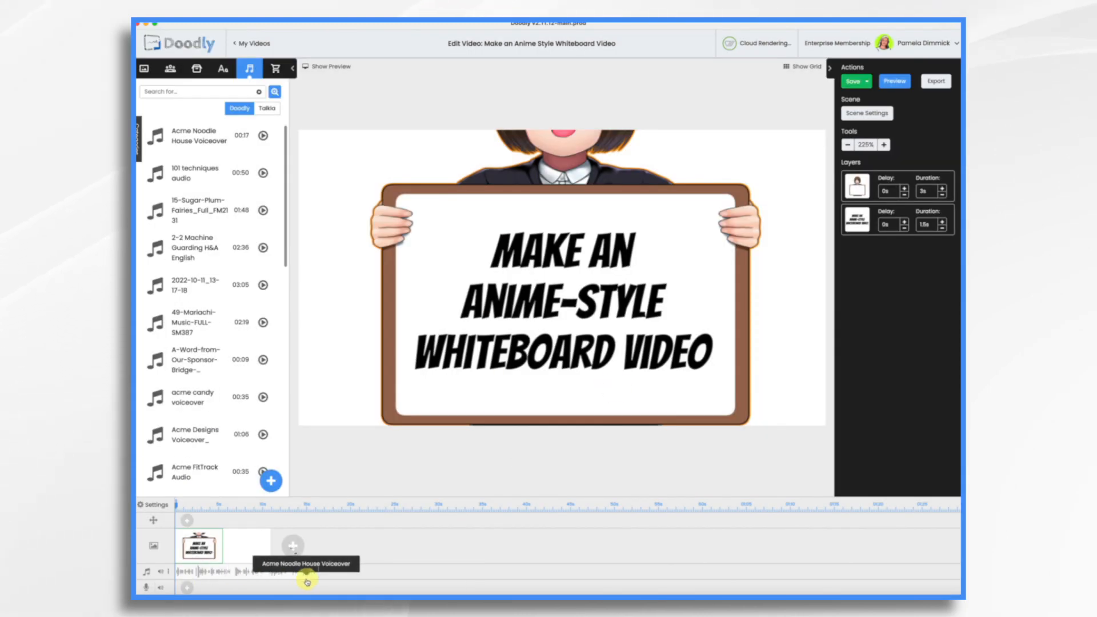
# - Delete the existing "Make an Anime-Style Whiteboard Video" title scene from the timeline
pyautogui.rightClick(197, 546)
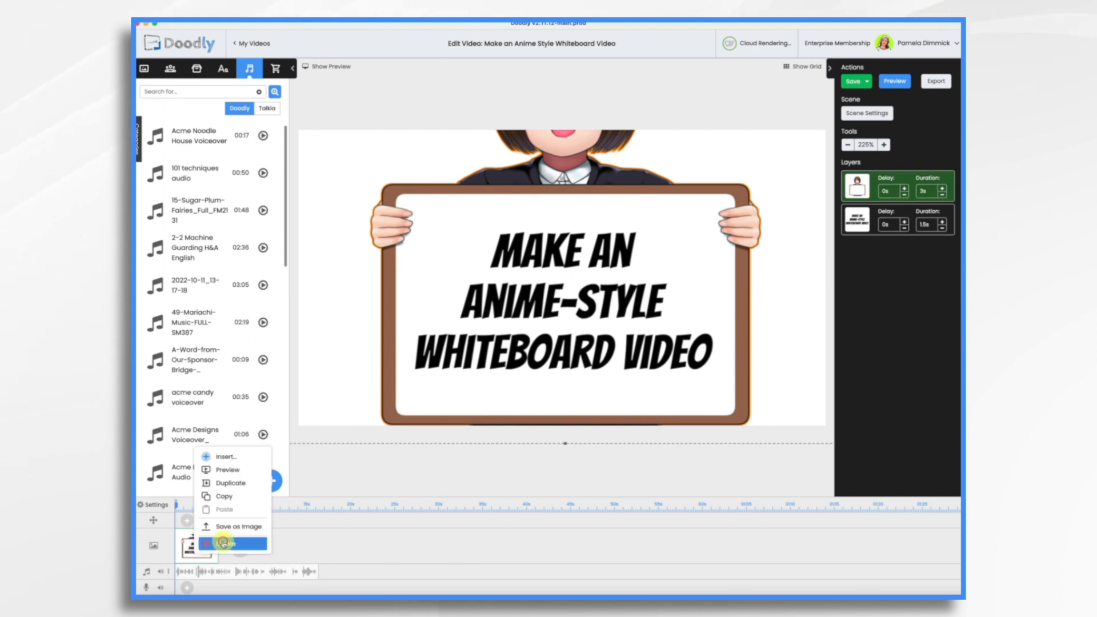
pyautogui.click(224, 543)
pyautogui.click(584, 319)
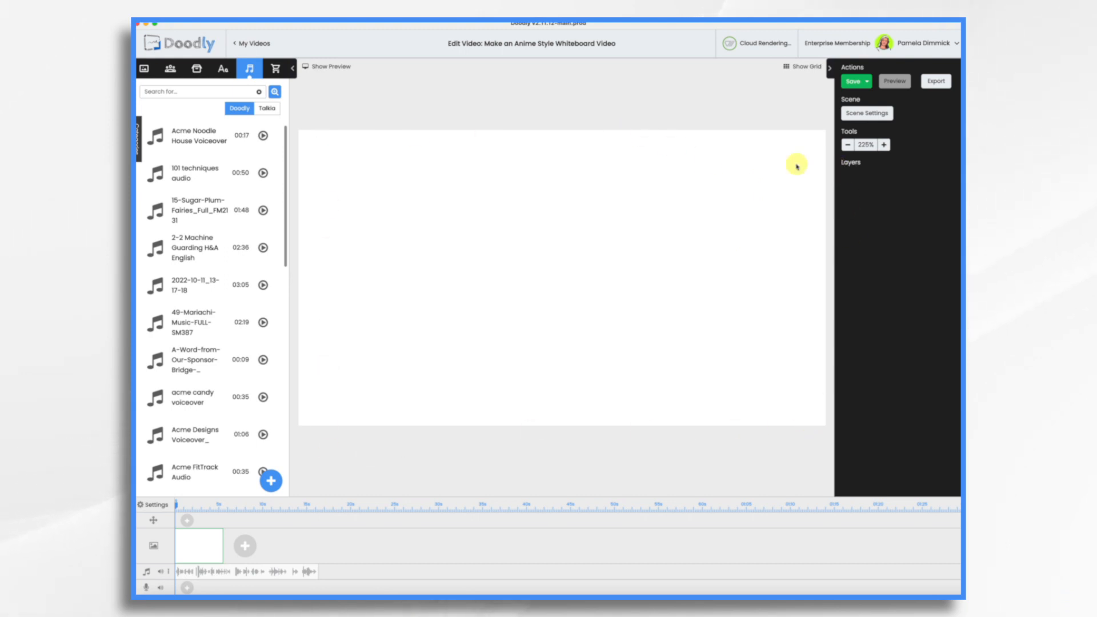
# - Change the video's resolution to the Facebook & Instagram format, 1000 by 1000, and apply it
pyautogui.click(154, 506)
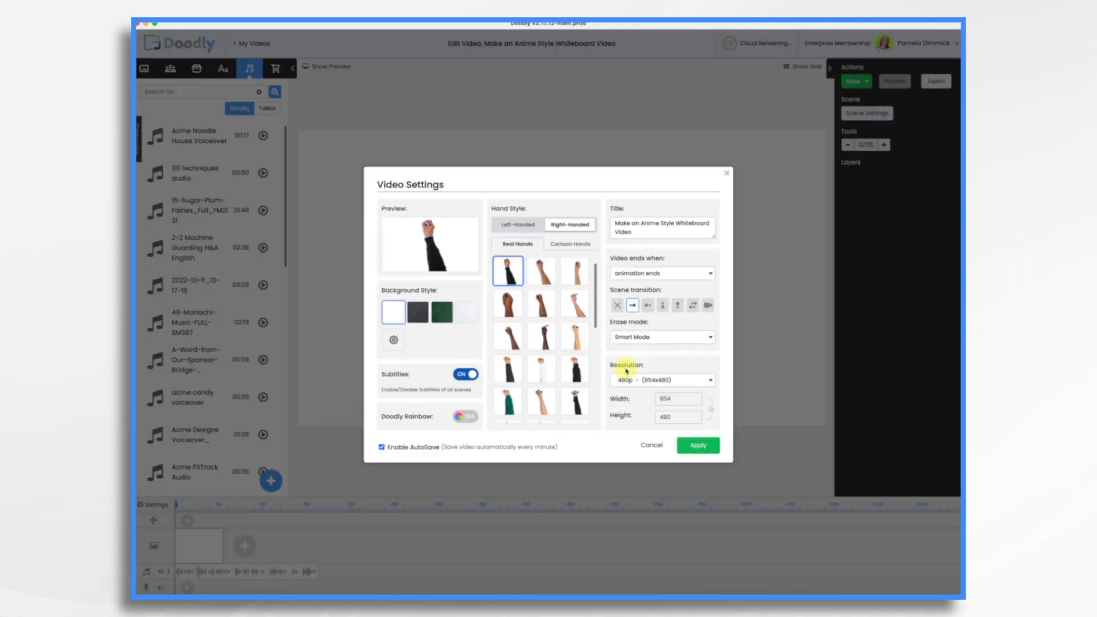
pyautogui.click(658, 380)
pyautogui.click(640, 413)
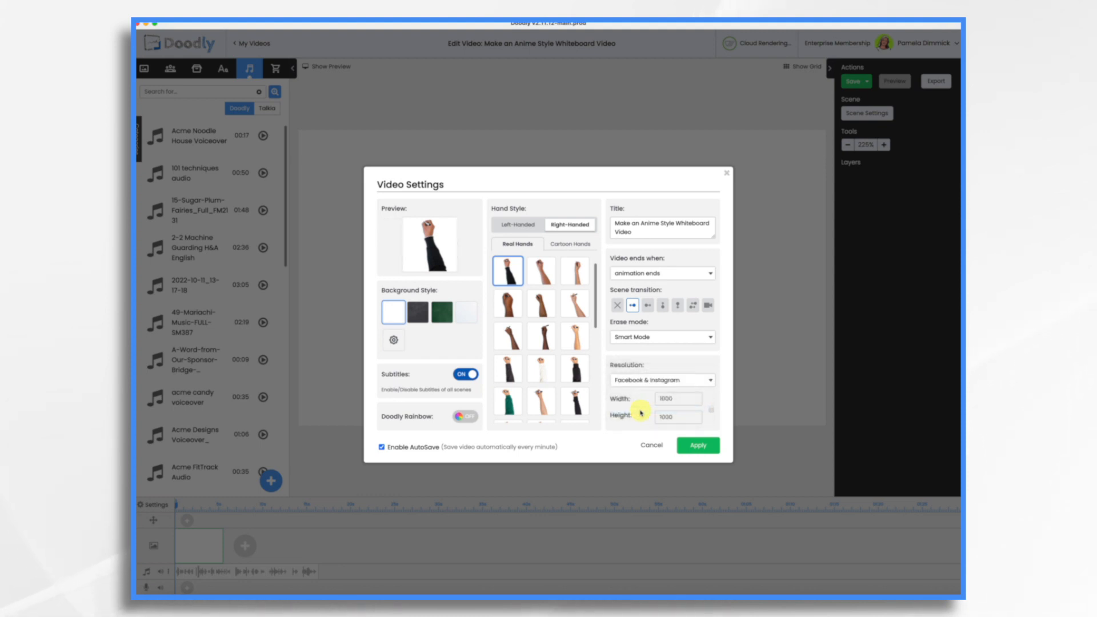
pyautogui.click(698, 447)
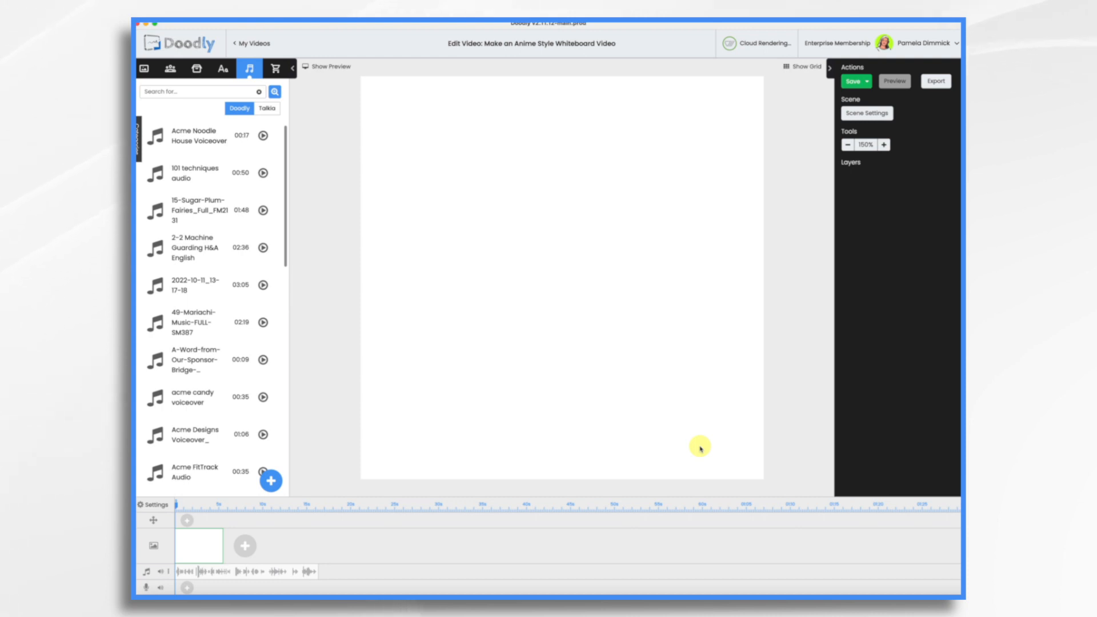
# - Import the noodles, ACME Noodle House Logo, 10569218, JEMA GER 1398-14 and JEMA GER 1446-03 images as new props
pyautogui.click(195, 69)
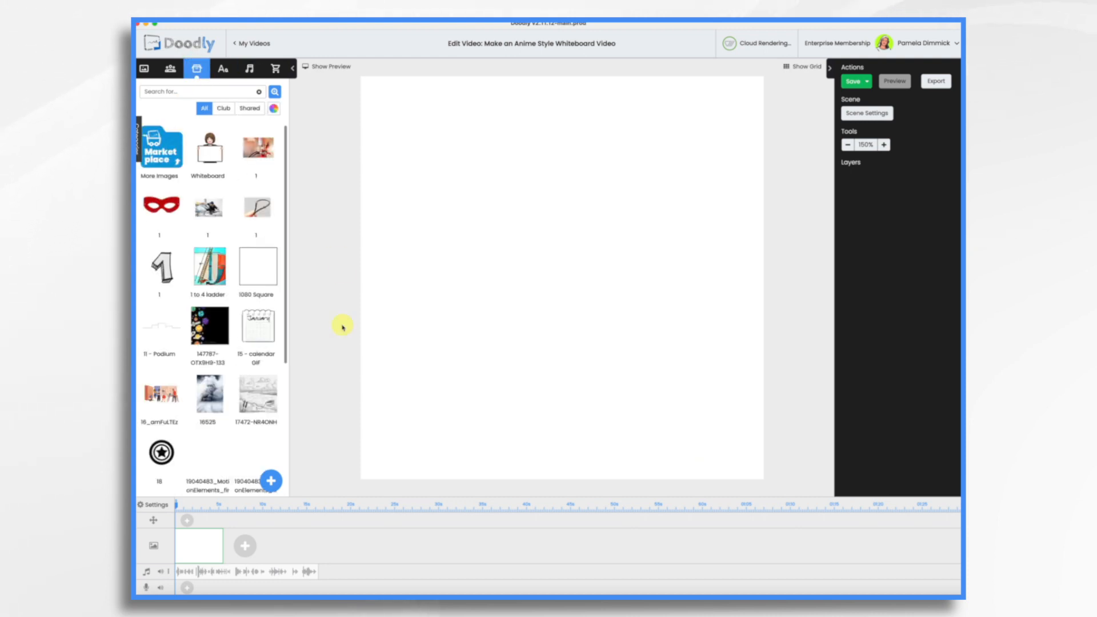
pyautogui.click(272, 485)
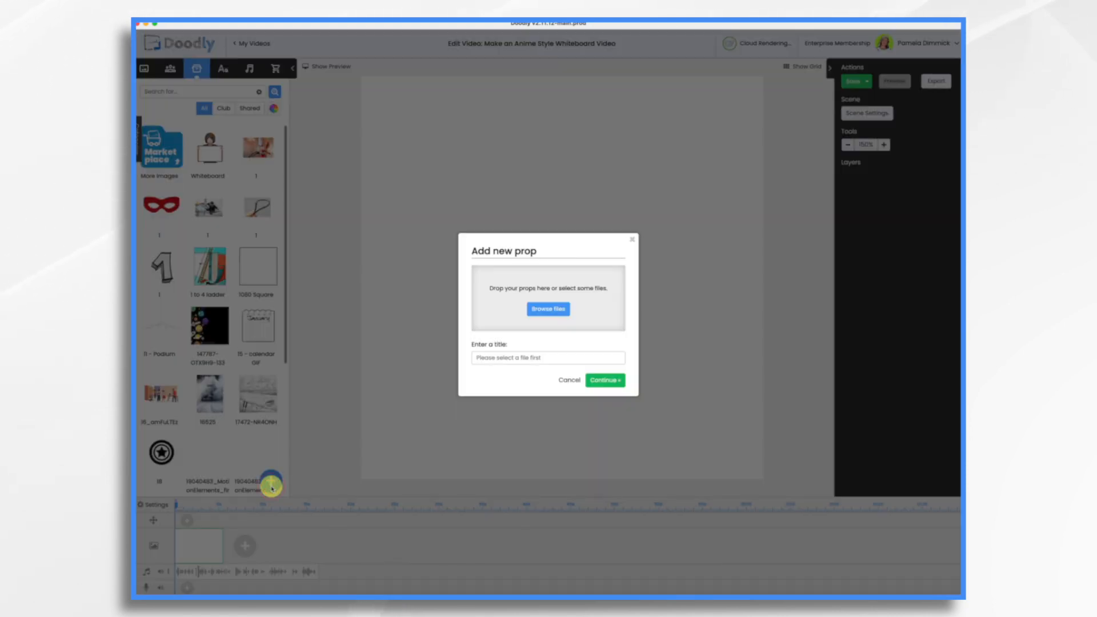
pyautogui.moveTo(942, 240); pyautogui.dragTo(546, 302)
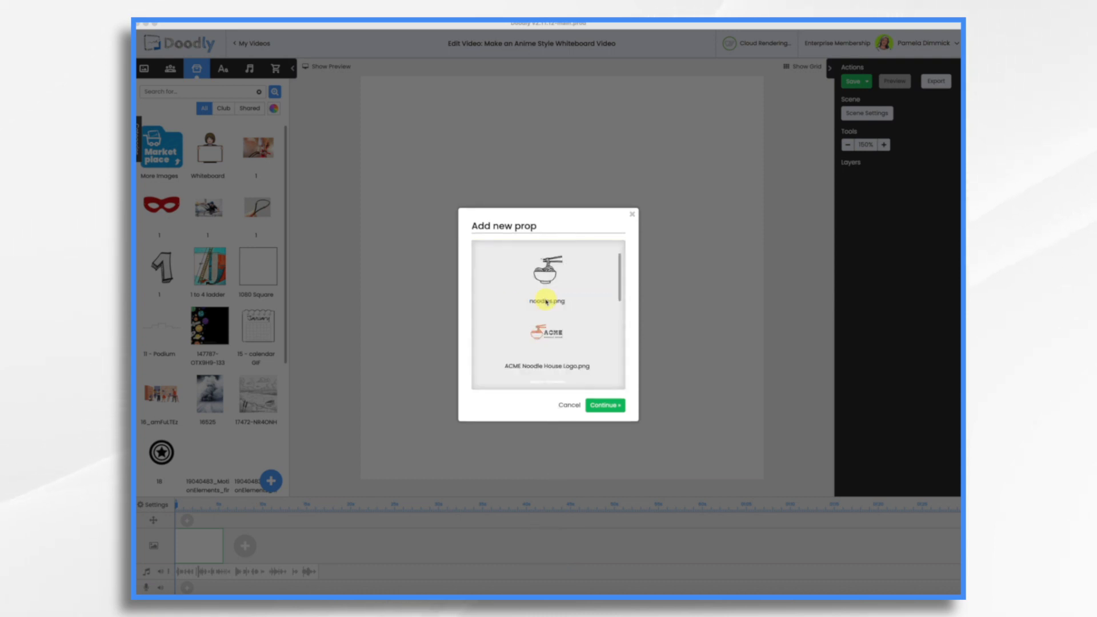
pyautogui.scroll(-5, 575, 315)
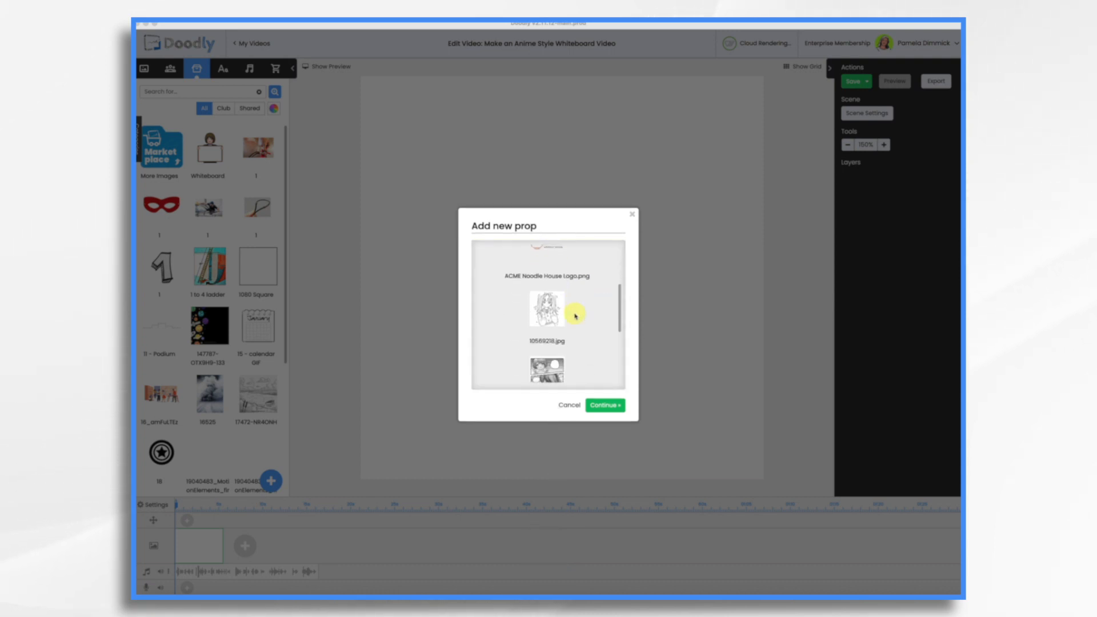
pyautogui.scroll(-3, 575, 315)
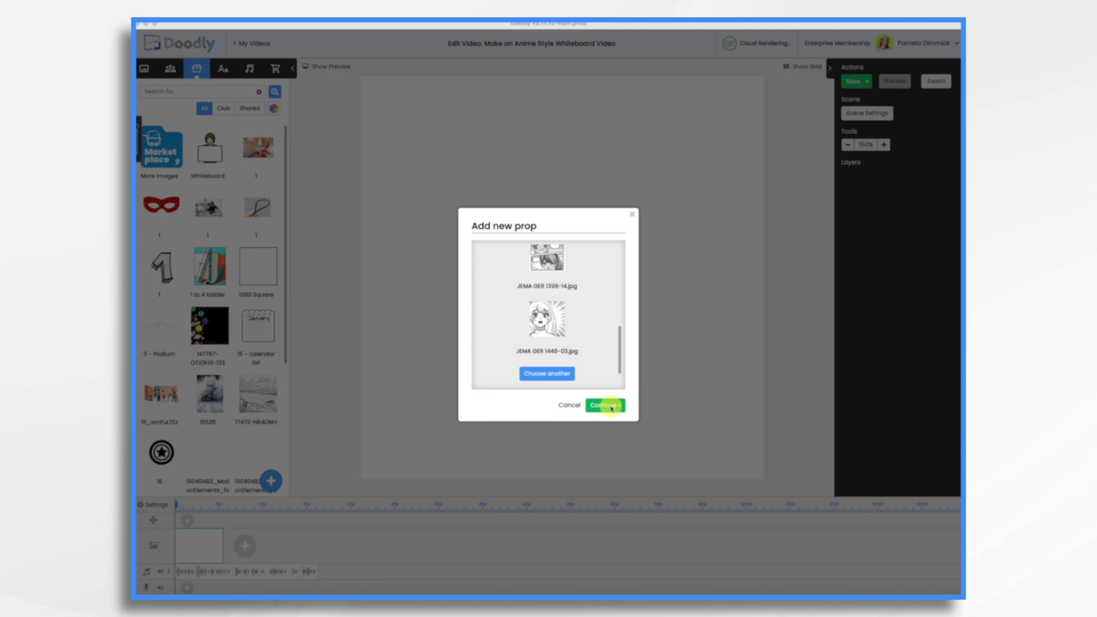
pyautogui.click(612, 408)
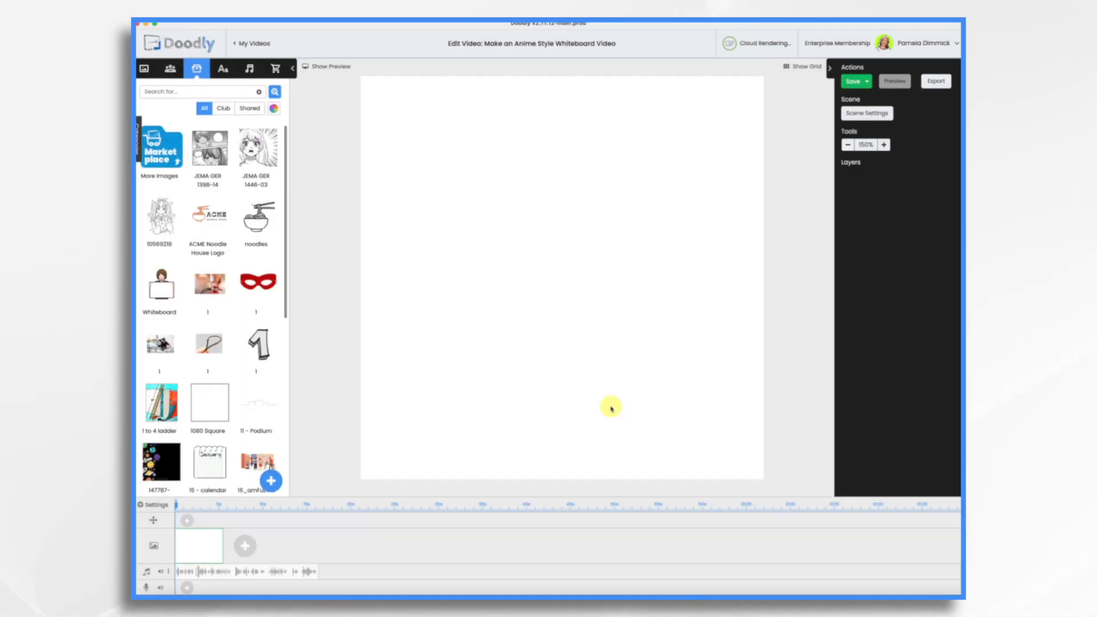
# - Place the anime girl image 10569218 at the canvas's lower centre and the noodles image in the first scene
pyautogui.moveTo(161, 216); pyautogui.dragTo(503, 325)
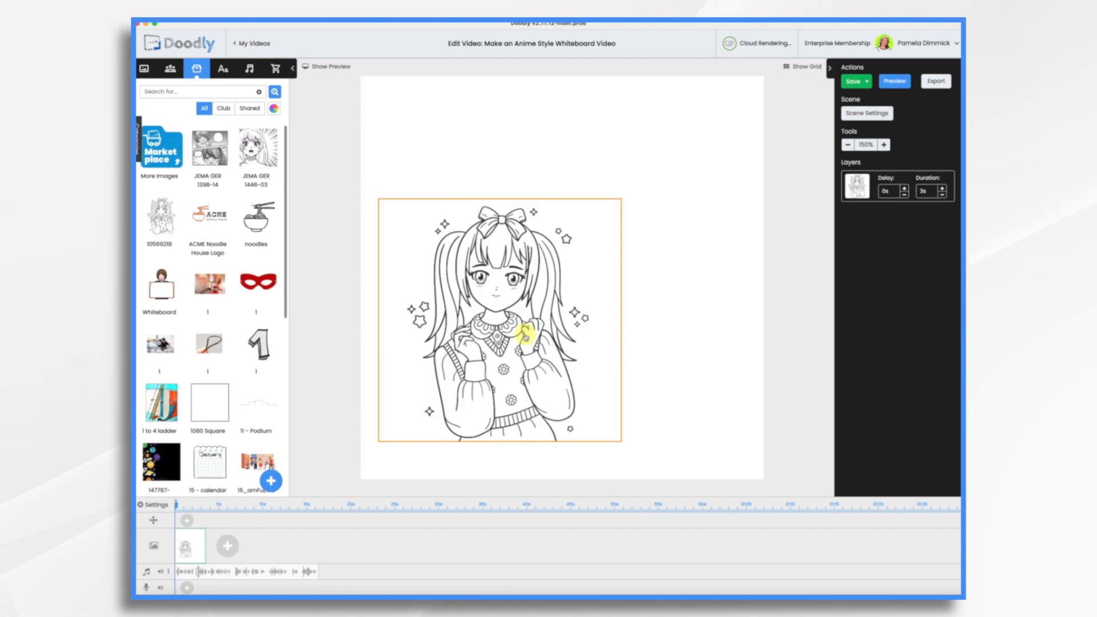
pyautogui.moveTo(525, 334); pyautogui.dragTo(572, 372)
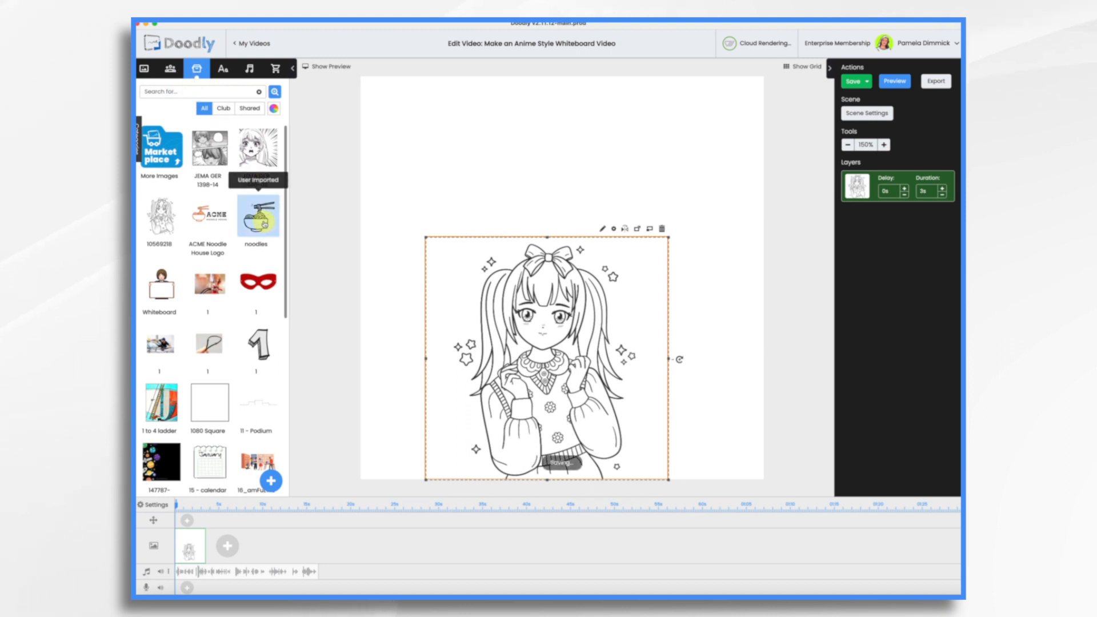
pyautogui.moveTo(259, 221); pyautogui.dragTo(846, 188)
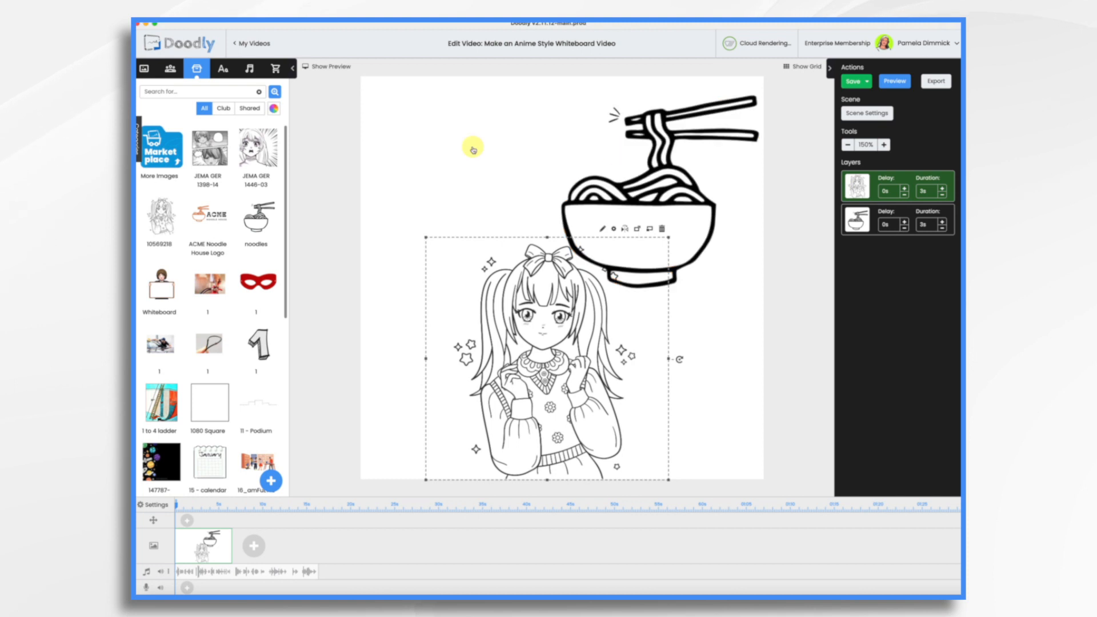
# - Add two more scenes, placing the JEMA GER 1398-14 comic panels in the second and JEMA GER 1446-03 in the third
pyautogui.click(255, 546)
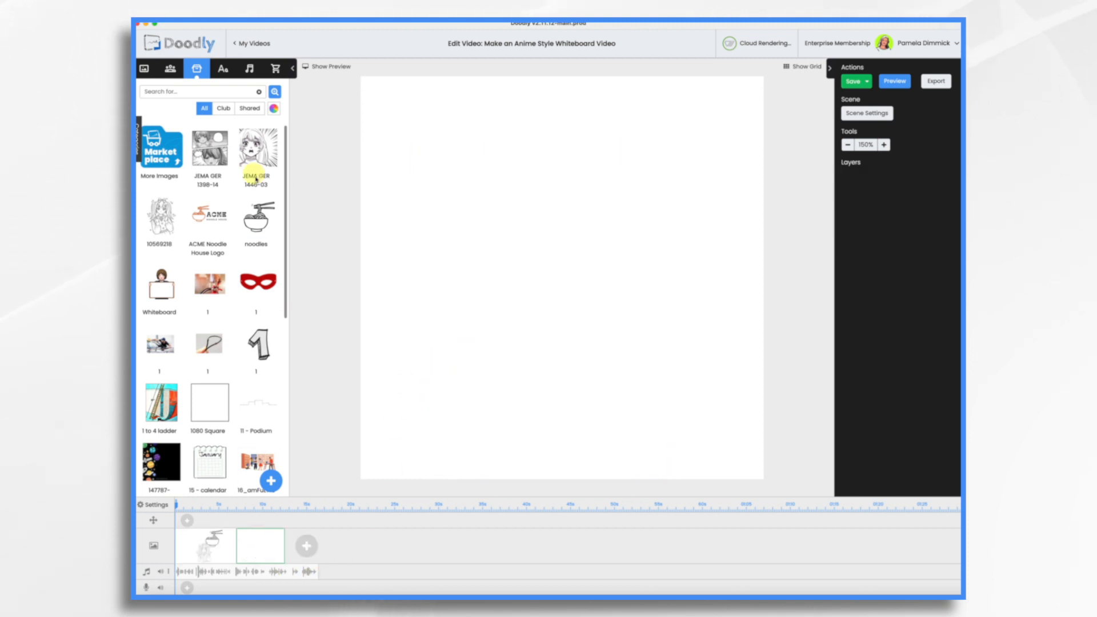
pyautogui.moveTo(201, 158); pyautogui.dragTo(519, 213)
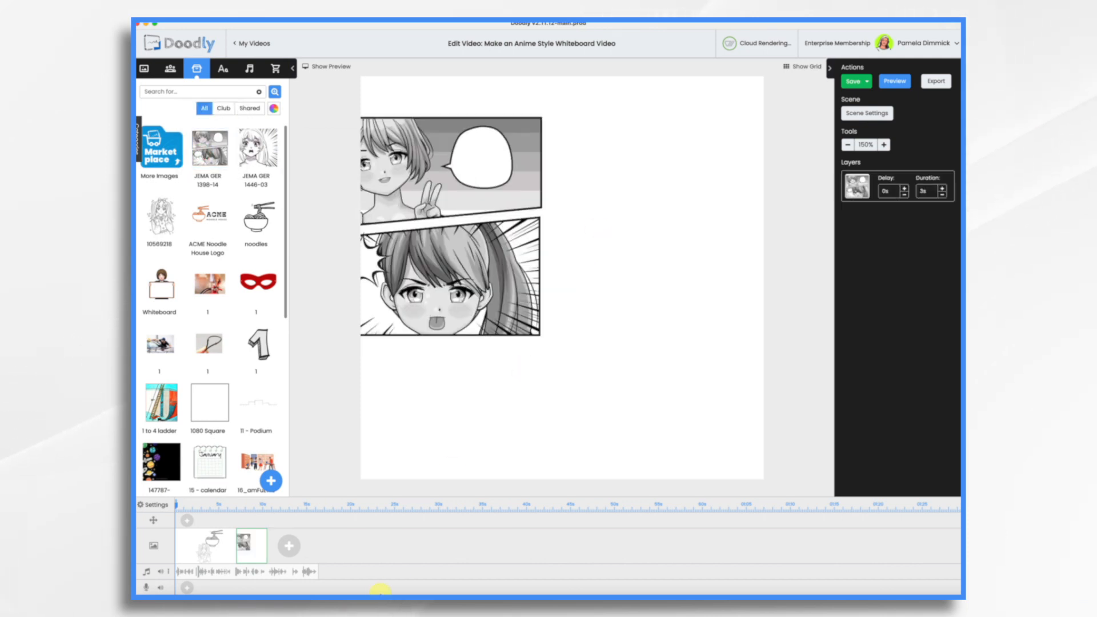
pyautogui.click(292, 544)
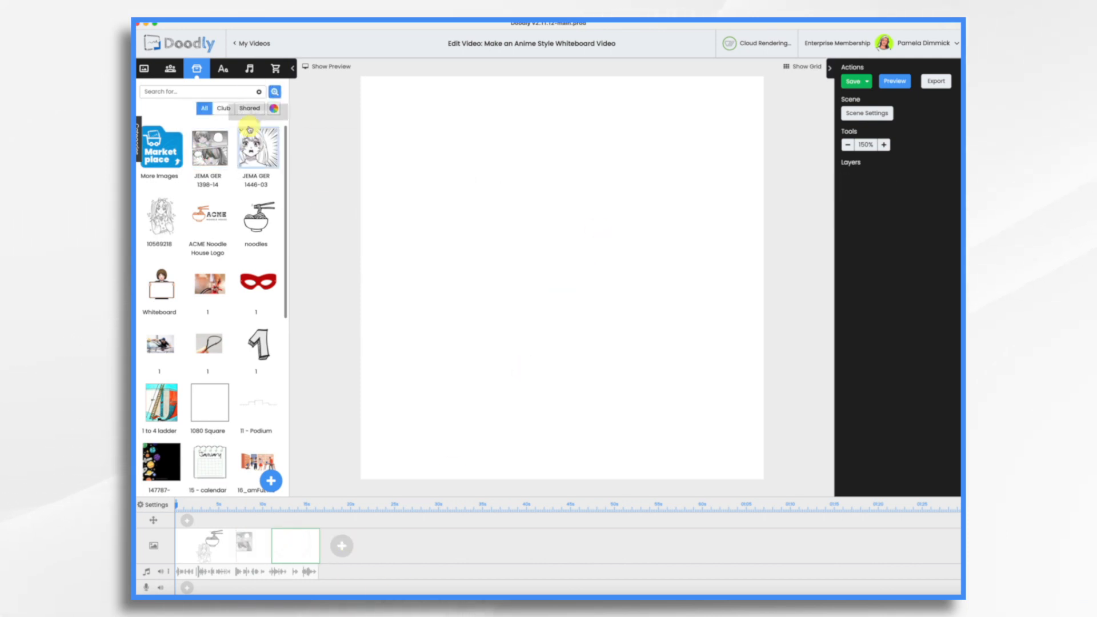
pyautogui.moveTo(258, 149); pyautogui.dragTo(528, 247)
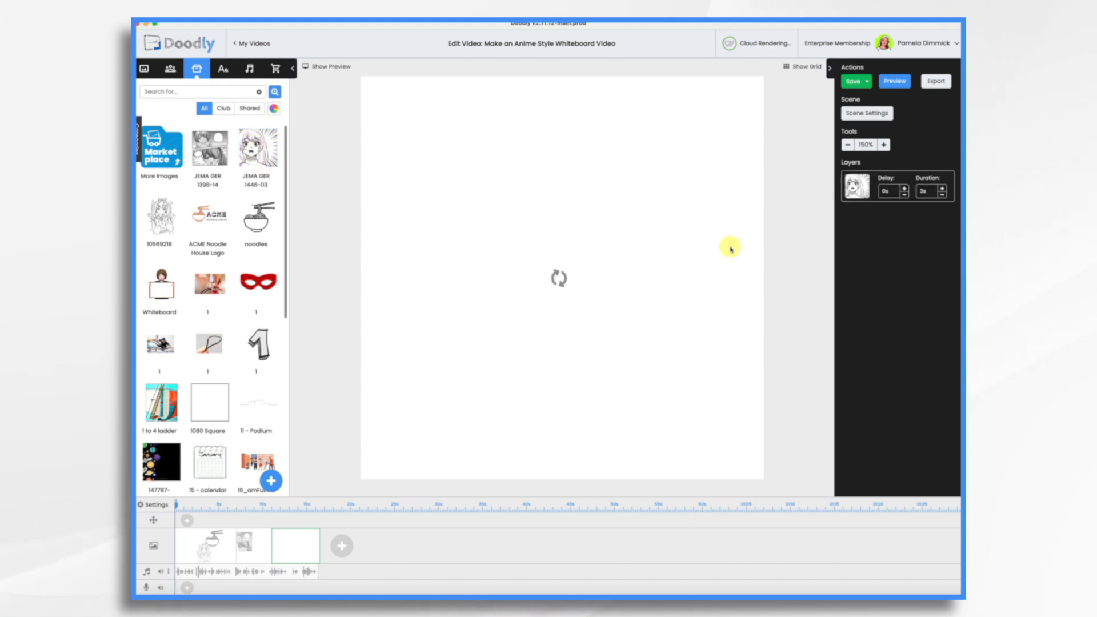
# - In the first scene, add the Thought Bubble prop found by searching "thought" and order its layer before the noodles
pyautogui.click(220, 560)
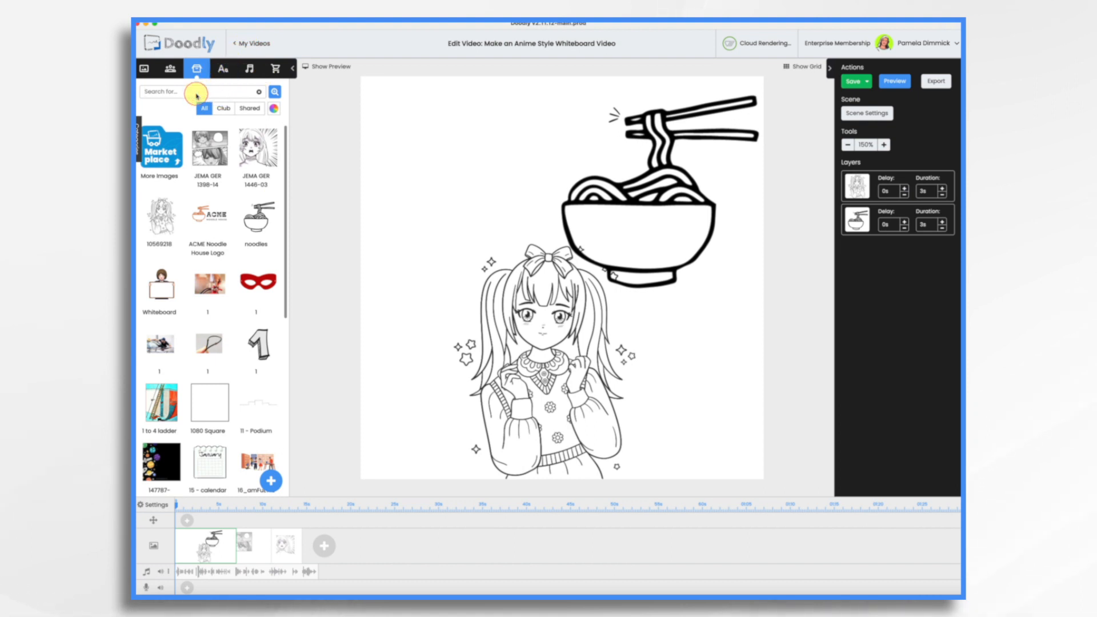
pyautogui.click(197, 94)
pyautogui.write('thought')
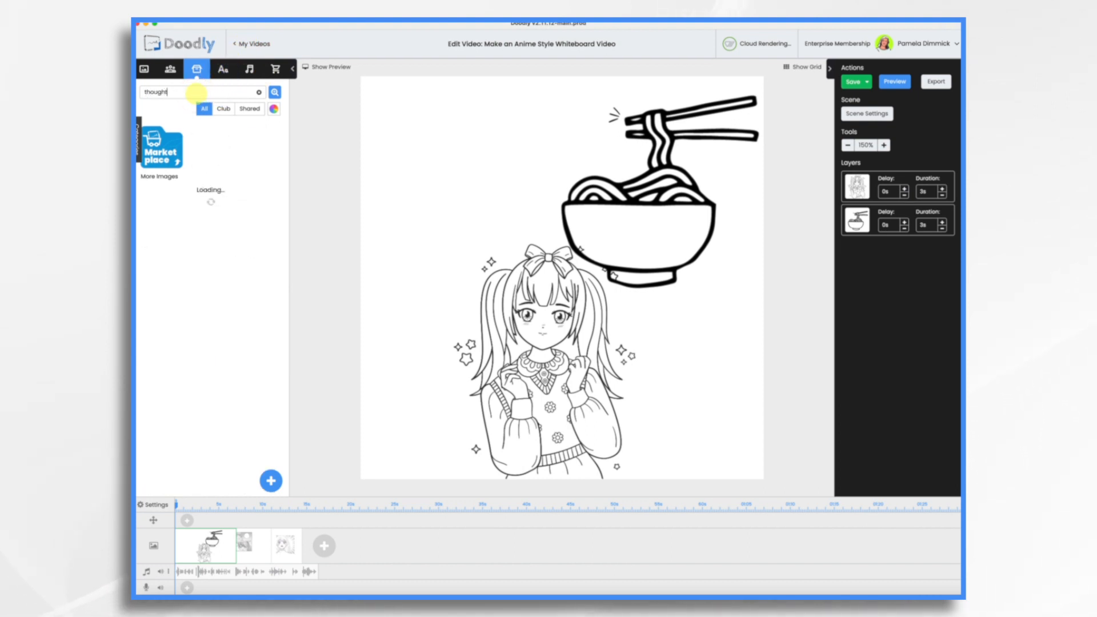
pyautogui.moveTo(255, 153); pyautogui.dragTo(508, 196)
pyautogui.moveTo(869, 255); pyautogui.dragTo(870, 223)
# - Shrink the noodle bowl and position it inside the thought bubble in the canvas's upper left area
pyautogui.click(685, 234)
pyautogui.moveTo(762, 292); pyautogui.dragTo(658, 207)
pyautogui.moveTo(600, 143); pyautogui.dragTo(487, 156)
pyautogui.moveTo(557, 219); pyautogui.dragTo(524, 188)
pyautogui.moveTo(480, 150); pyautogui.dragTo(493, 167)
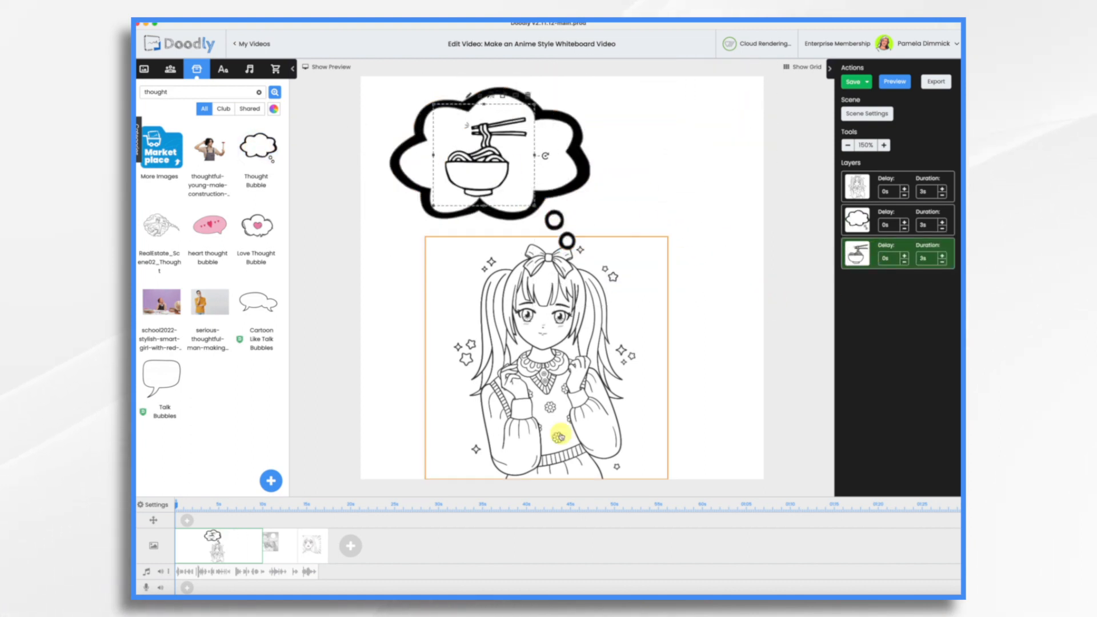
# - Enlarge the anime girl and centre her beneath the thought bubble, then nudge the noodle bowl slightly upward
pyautogui.click(594, 269)
pyautogui.moveTo(672, 233); pyautogui.dragTo(818, 152)
pyautogui.moveTo(666, 291); pyautogui.dragTo(622, 409)
pyautogui.moveTo(461, 163); pyautogui.dragTo(461, 160)
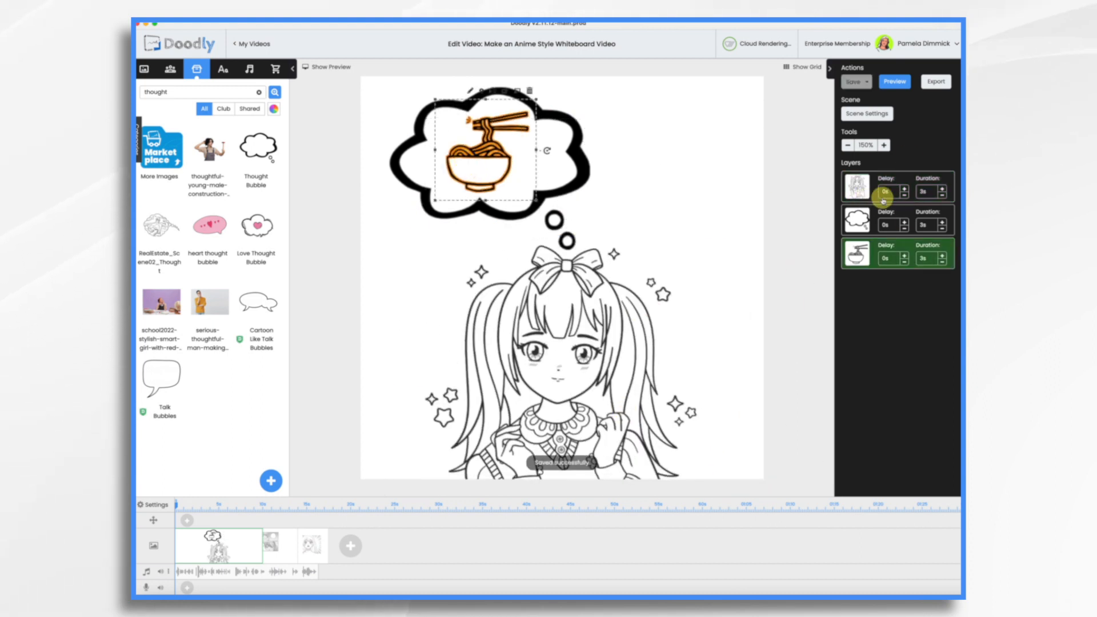
# - Set the draw duration of the anime girl layer to 2s and the thought bubble layer to 1s
pyautogui.click(942, 196)
pyautogui.click(943, 198)
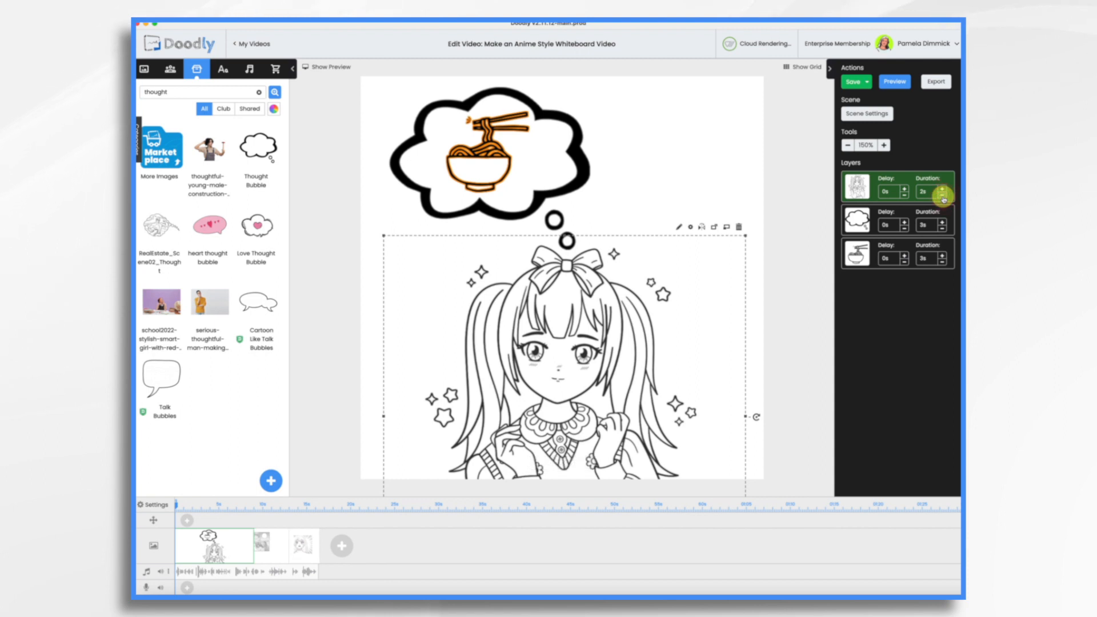
pyautogui.click(943, 229)
pyautogui.click(943, 229)
pyautogui.click(943, 229)
pyautogui.click(943, 228)
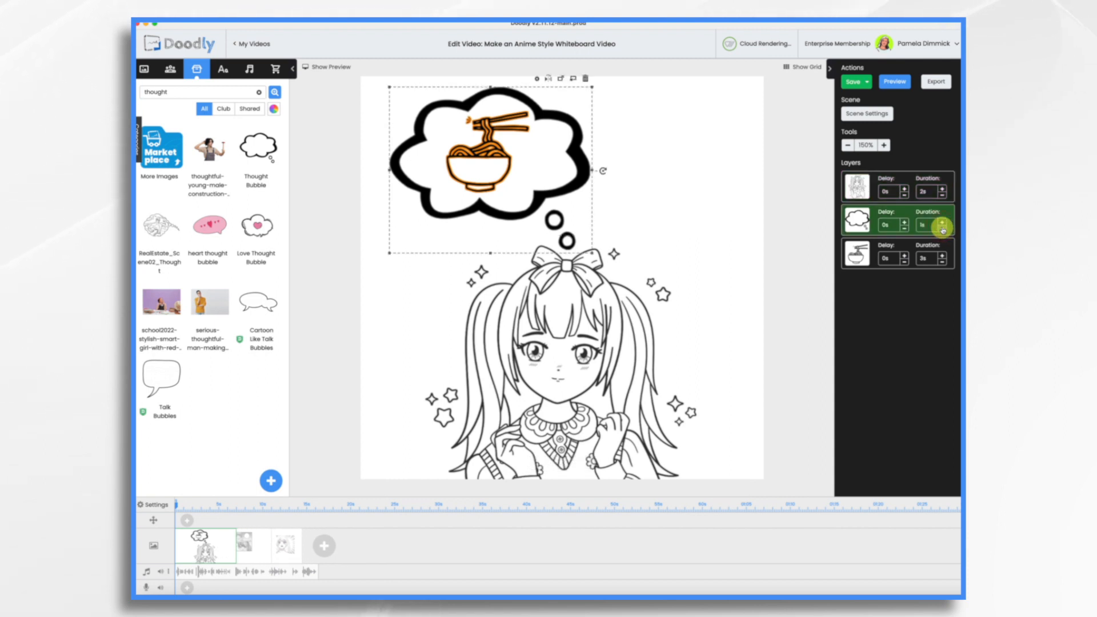
# - Set the draw duration of the noodle bowl layer in the first scene to 2s
pyautogui.click(943, 262)
pyautogui.click(942, 263)
pyautogui.click(943, 262)
pyautogui.click(942, 255)
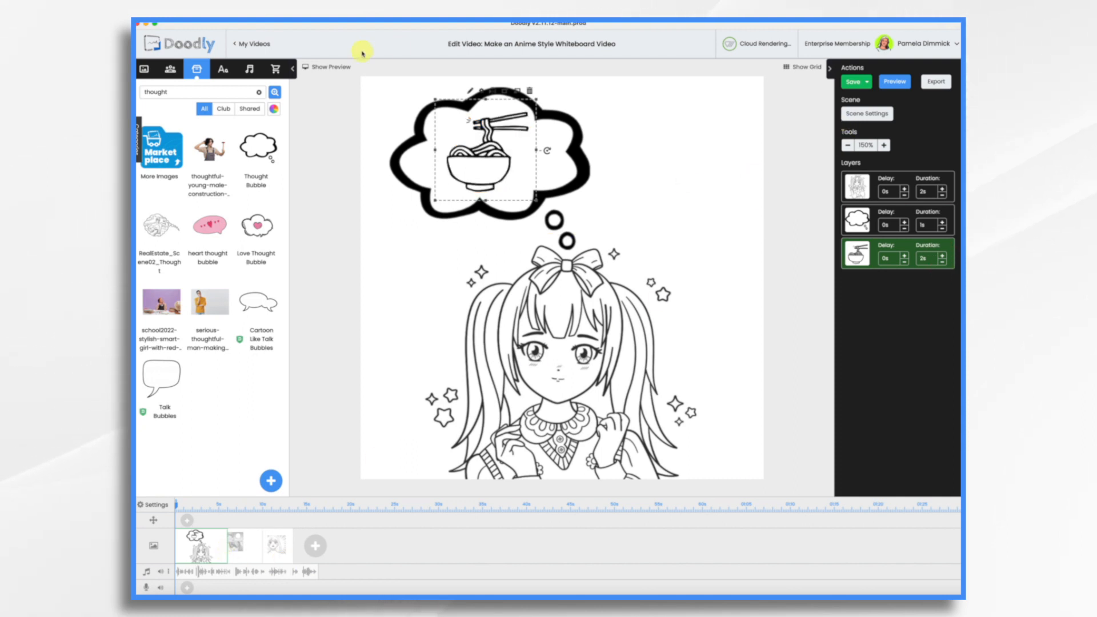
# - Play the side-by-side preview of the first scene and check its drawing timing against the voiceover
pyautogui.click(338, 68)
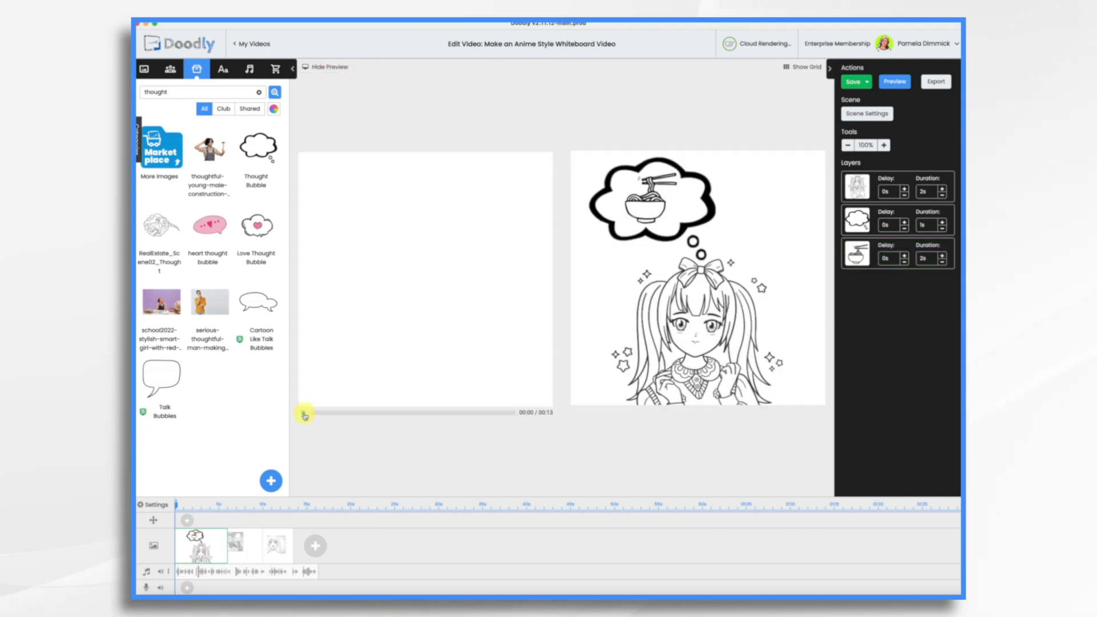
pyautogui.click(304, 413)
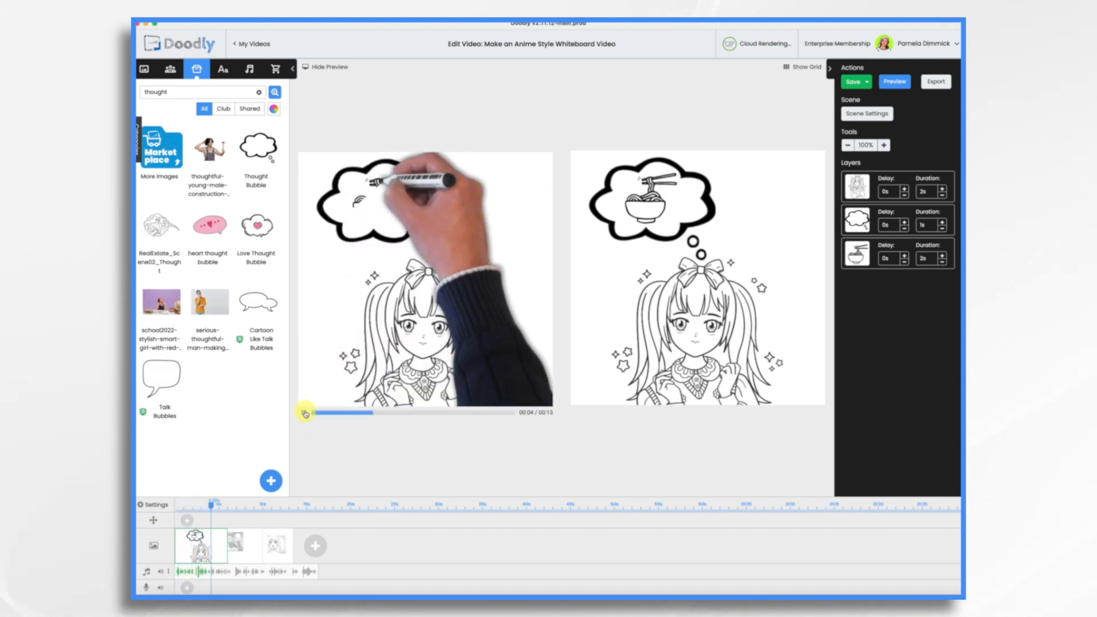
pyautogui.click(304, 414)
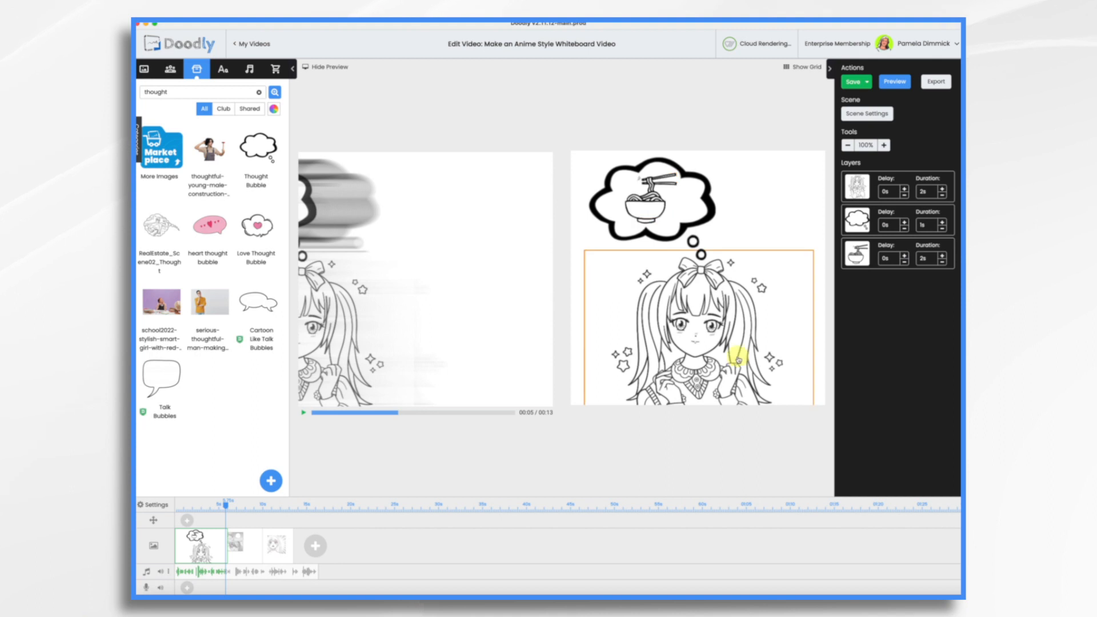
# - Set the draw durations of the anime girl and thought bubble layers in the first scene to 0s
pyautogui.click(705, 329)
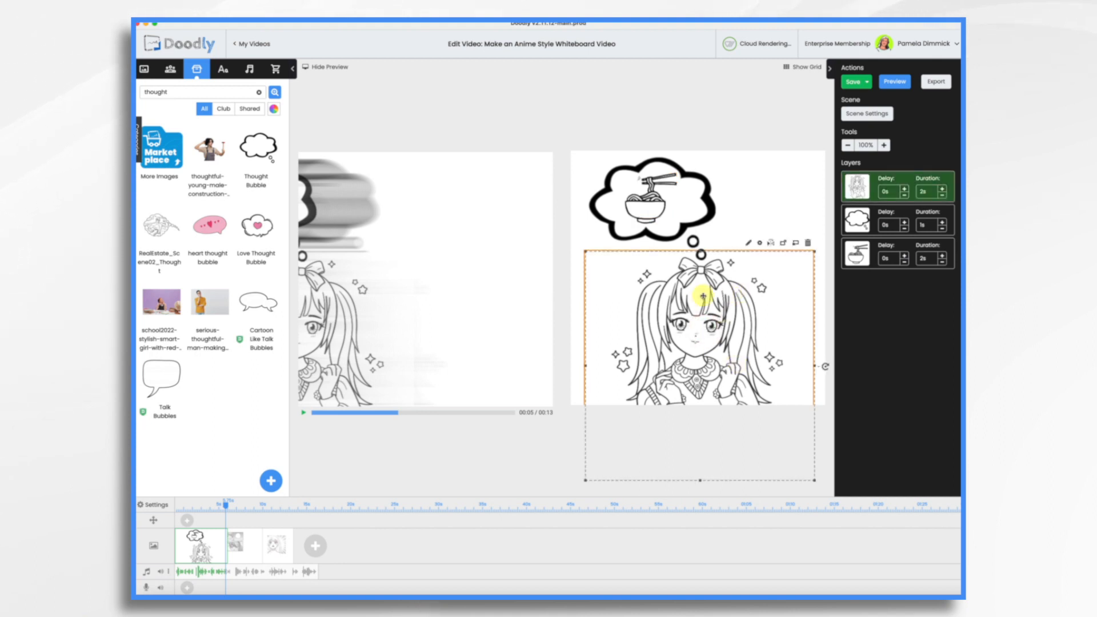
pyautogui.click(941, 197)
pyautogui.click(942, 196)
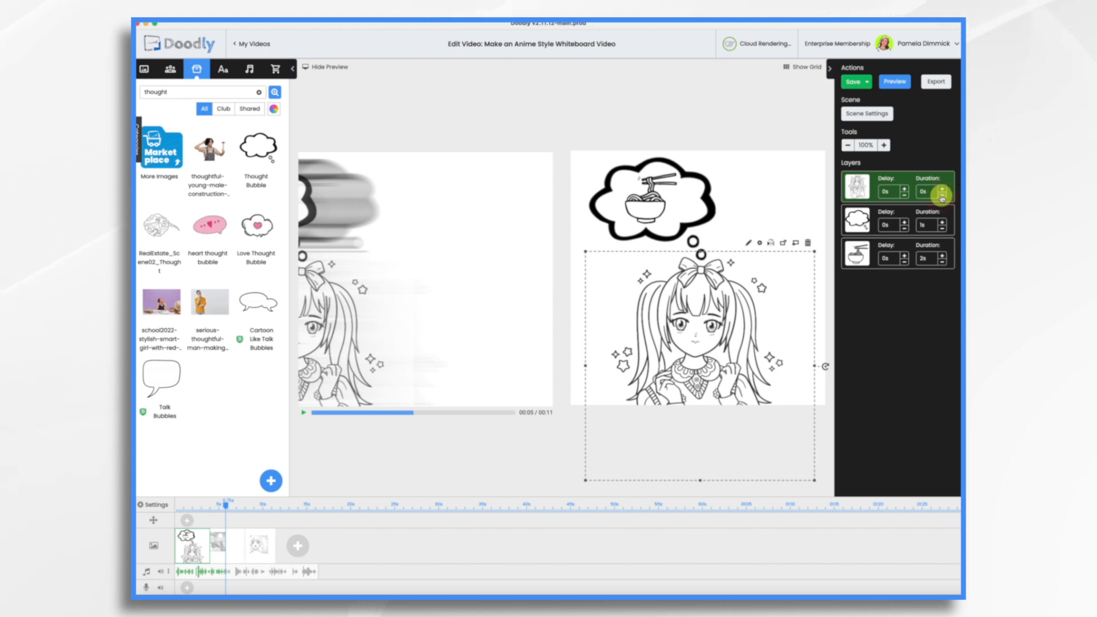
pyautogui.click(942, 229)
pyautogui.click(943, 228)
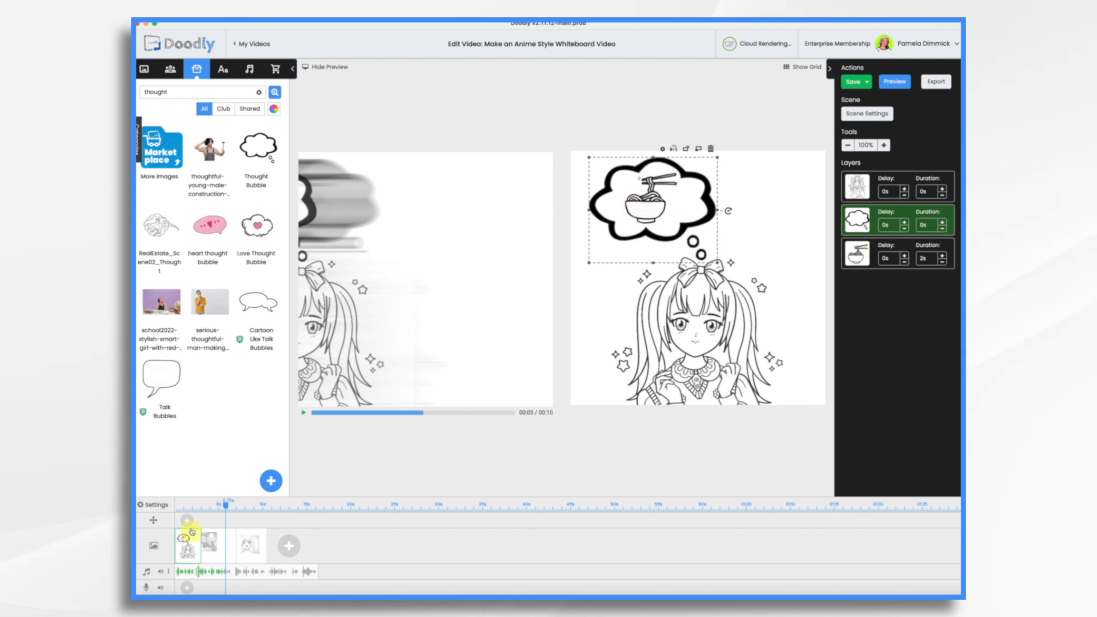
# - Replay the video preview from near the start to check the scene timing, and hide the preview
pyautogui.moveTo(223, 506); pyautogui.dragTo(154, 506)
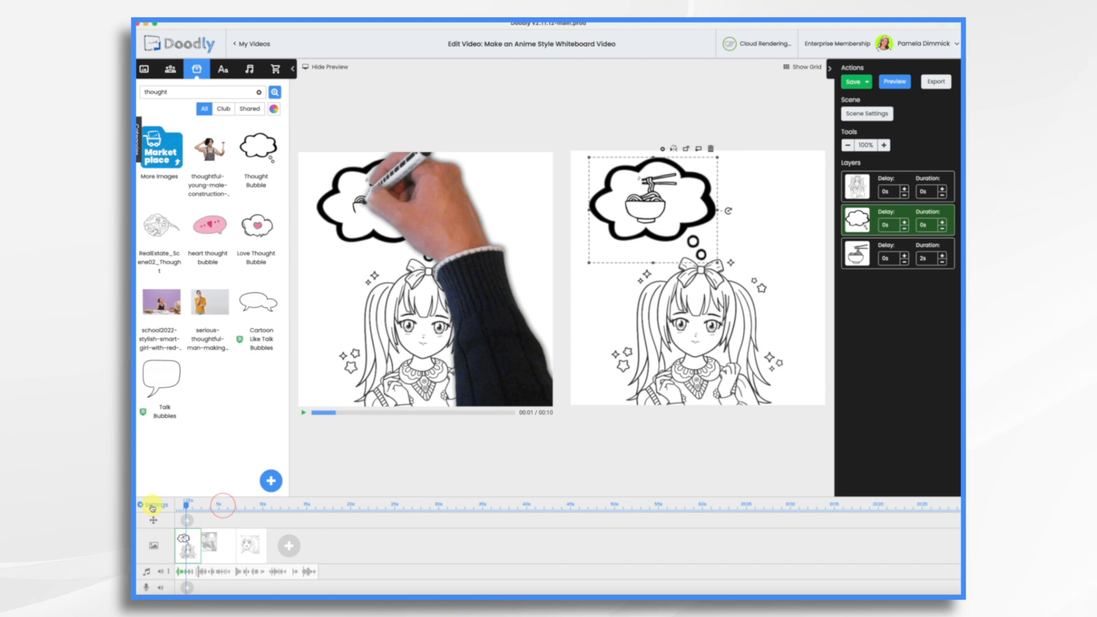
pyautogui.click(303, 413)
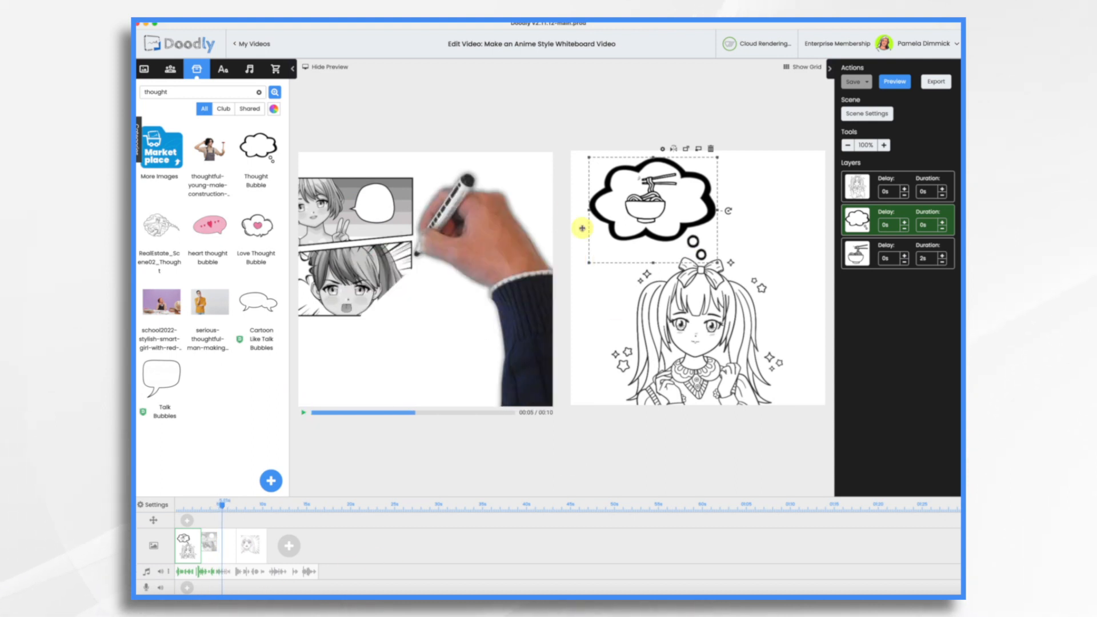
pyautogui.click(326, 69)
# - Edit the noodles asset in the thought bubble, change its reveal mode to Fade, and save it
pyautogui.click(478, 166)
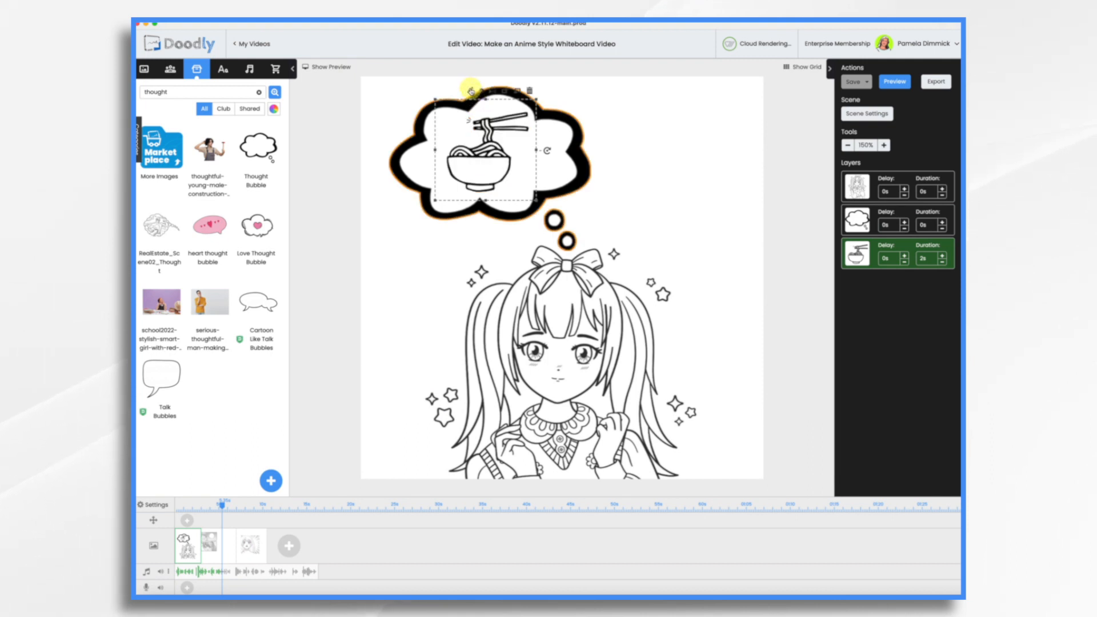
pyautogui.click(471, 90)
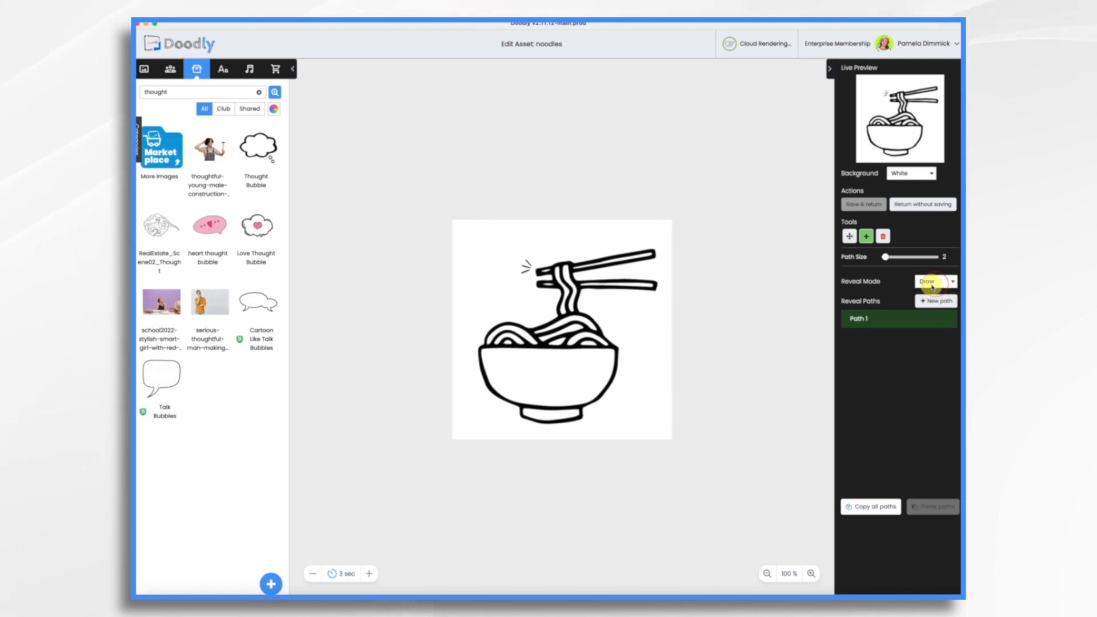
pyautogui.click(928, 284)
pyautogui.click(928, 291)
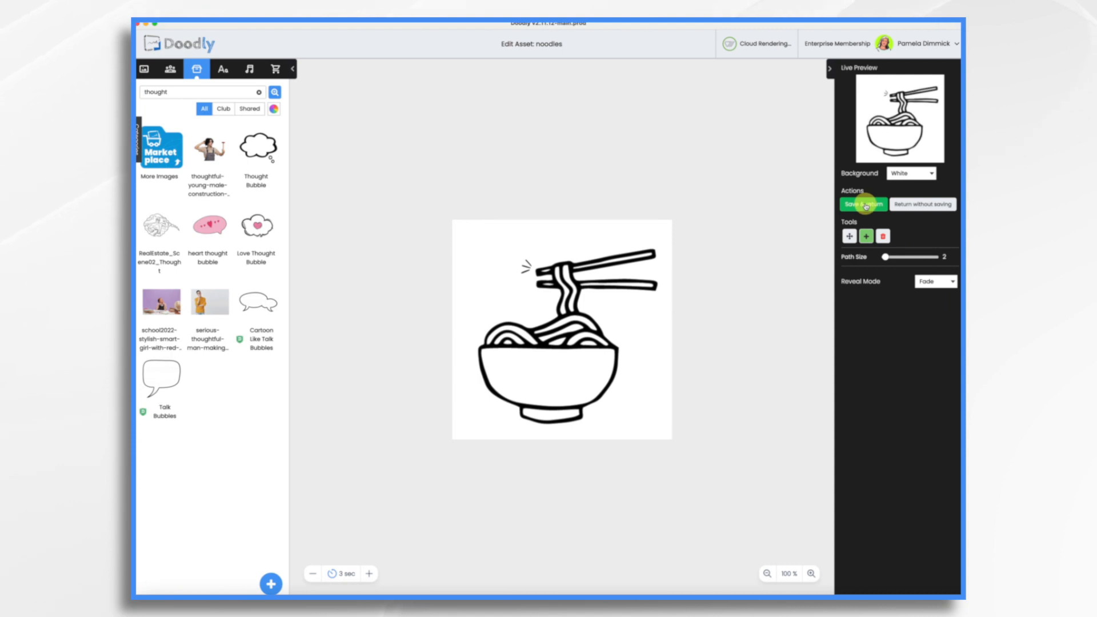
pyautogui.click(866, 205)
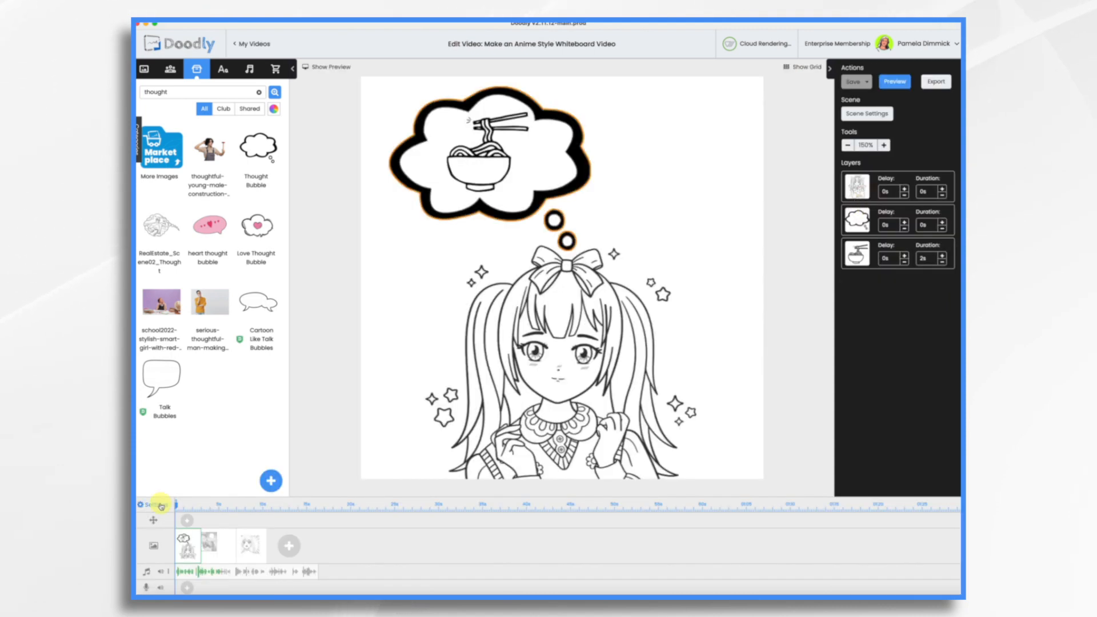
# - In the video settings, turn erase mode Off, apply a right-handed cartoon hand with a white sleeve, and preview the video
pyautogui.click(161, 505)
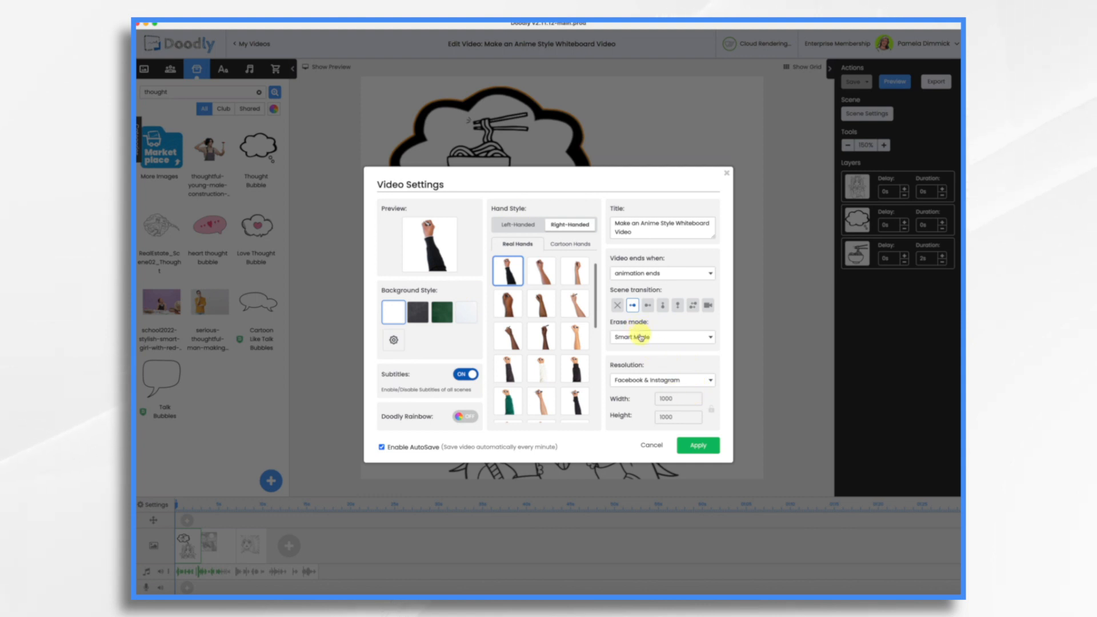
pyautogui.click(661, 337)
pyautogui.click(623, 365)
pyautogui.scroll(-2, 552, 400)
pyautogui.click(565, 244)
pyautogui.scroll(-3, 574, 377)
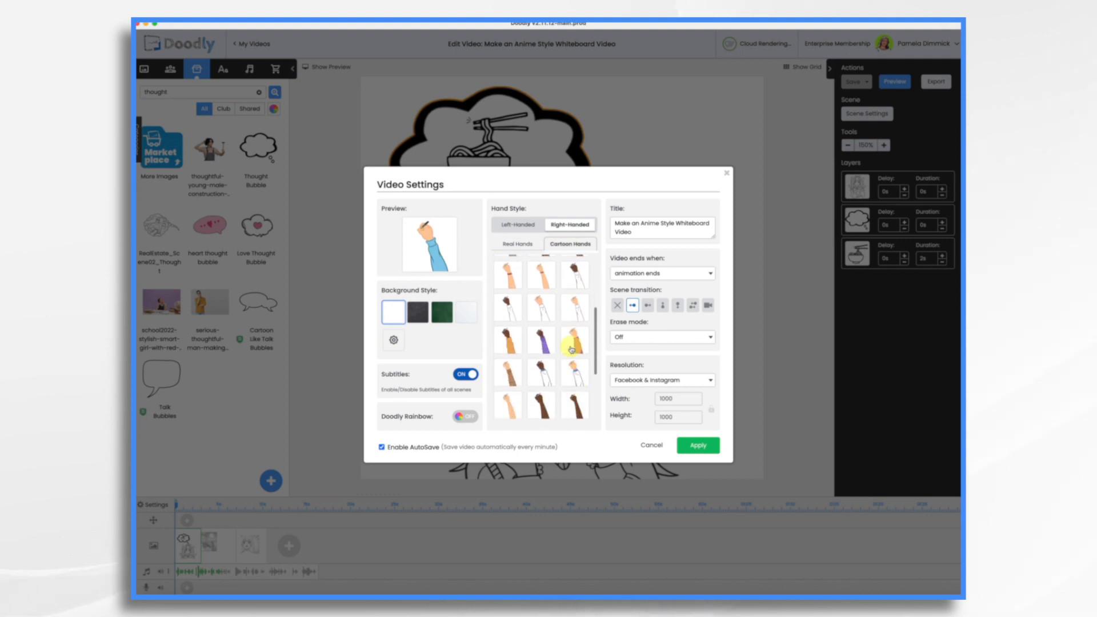
pyautogui.scroll(1, 573, 360)
pyautogui.click(544, 350)
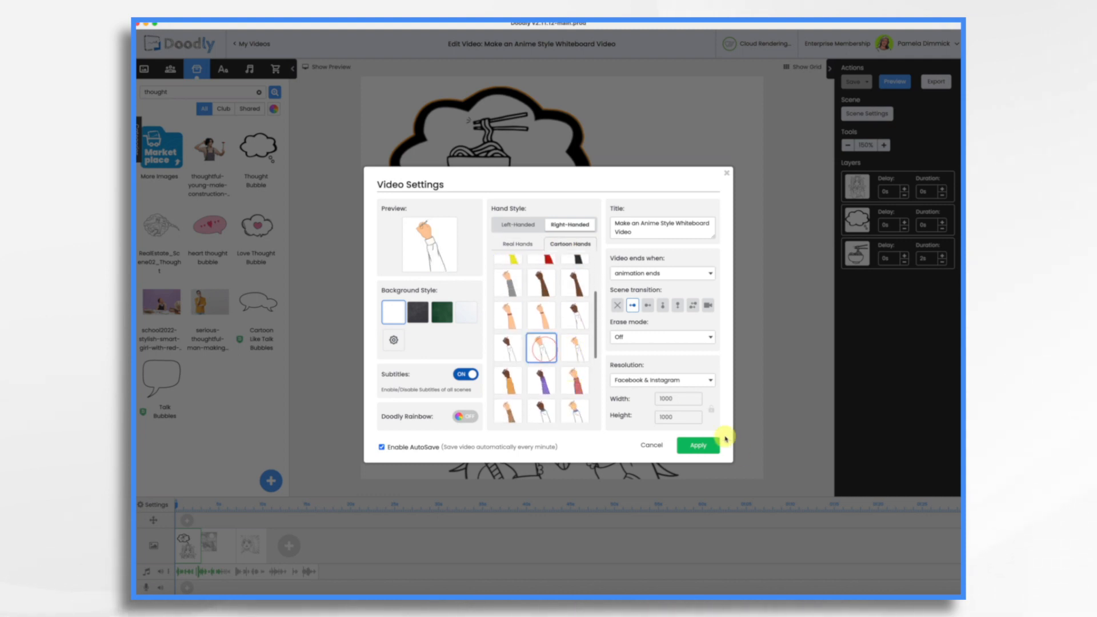
pyautogui.click(698, 444)
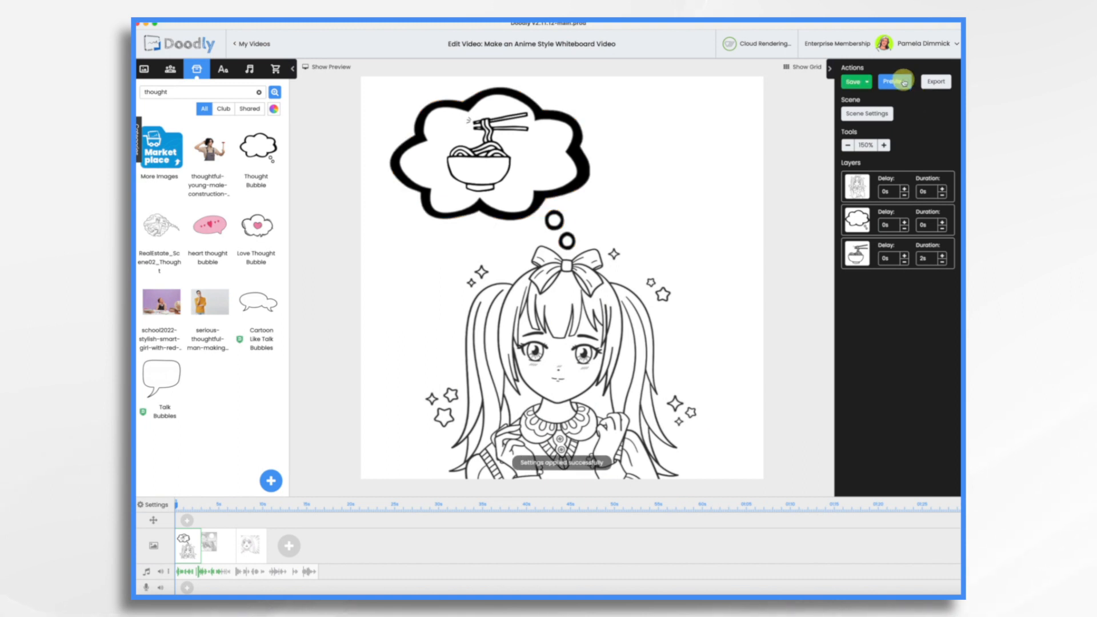
pyautogui.click(902, 84)
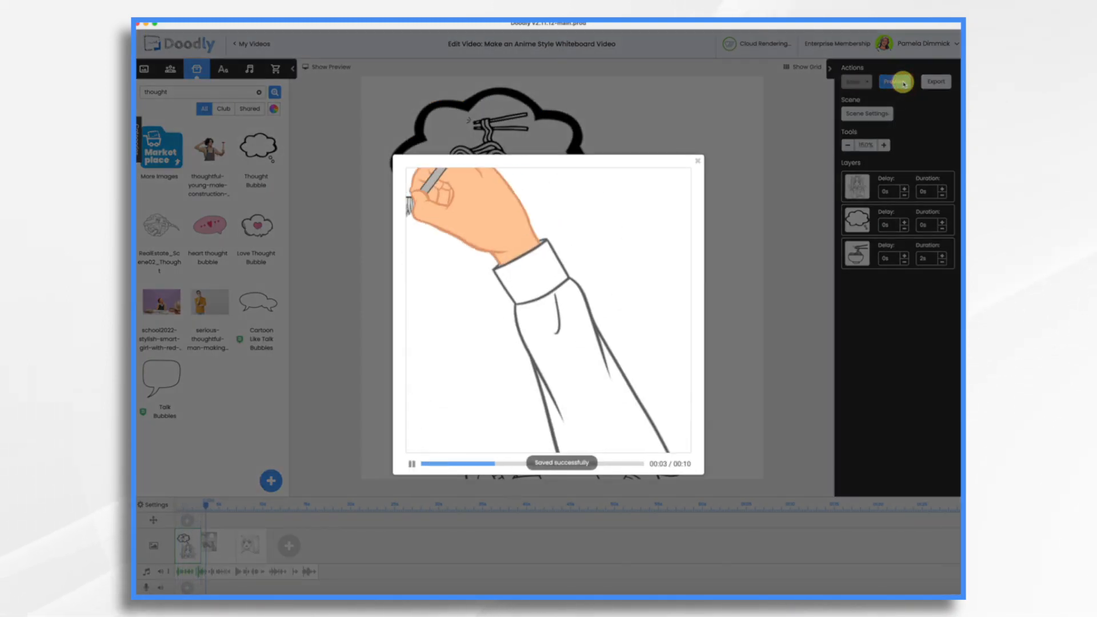
pyautogui.click(698, 164)
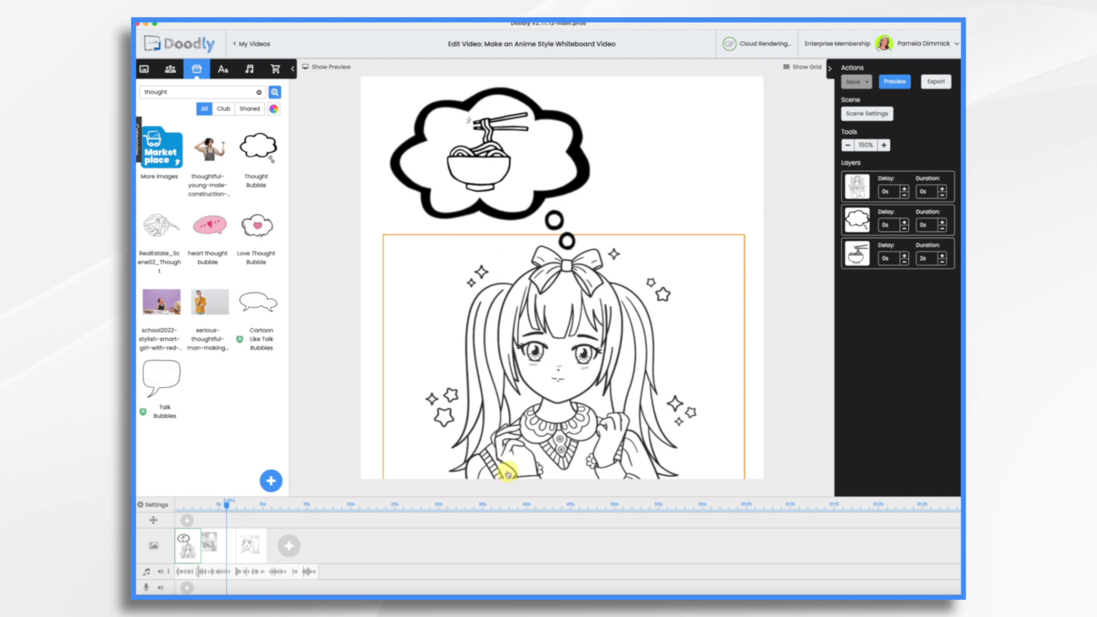
# - In the second scene, enlarge the two-girls manga panel image until it nearly fills the canvas, and centre it
pyautogui.click(212, 558)
pyautogui.moveTo(436, 297); pyautogui.dragTo(570, 409)
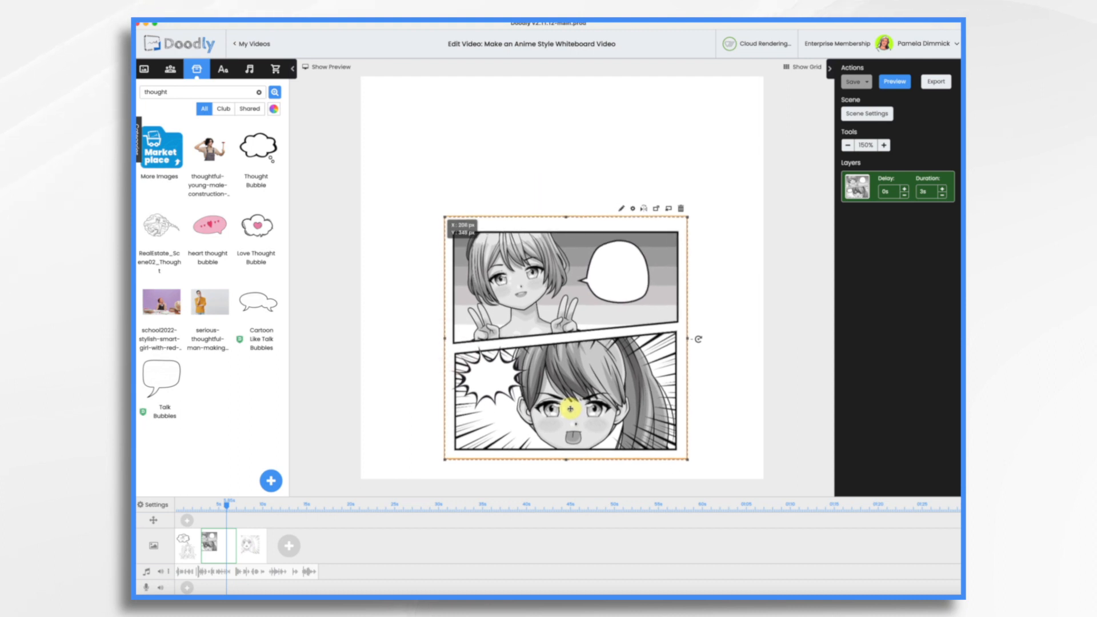
pyautogui.moveTo(446, 215); pyautogui.dragTo(320, 75)
pyautogui.moveTo(501, 251); pyautogui.dragTo(563, 252)
pyautogui.moveTo(748, 459); pyautogui.dragTo(764, 475)
pyautogui.moveTo(618, 364); pyautogui.dragTo(611, 359)
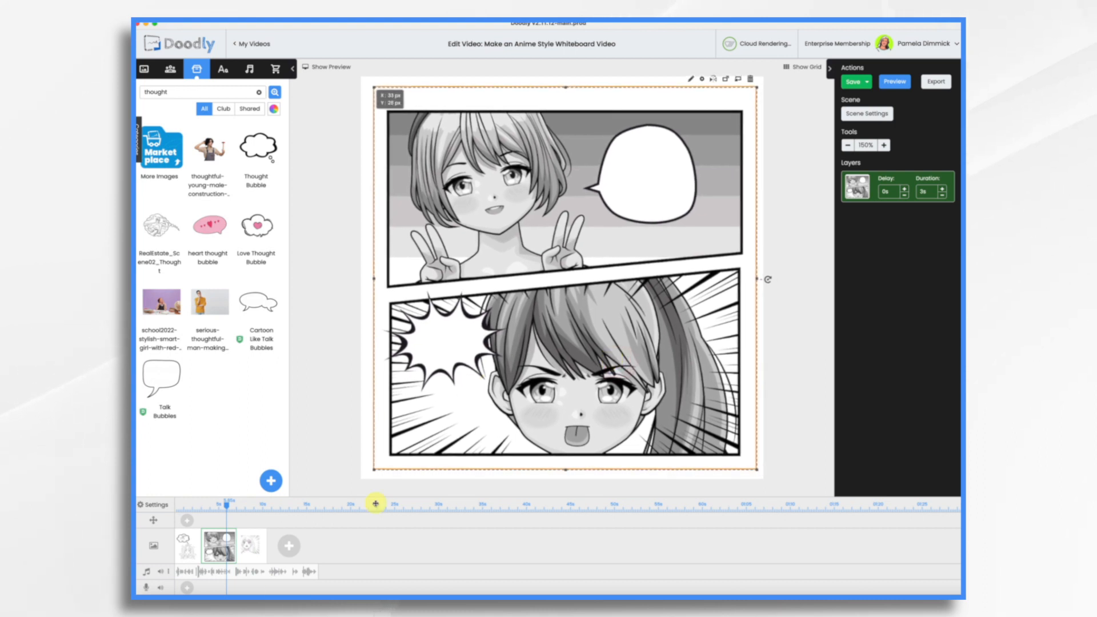
# - Add an empty scene and move it between the thought bubble scene and the manga panel scene
pyautogui.click(291, 547)
pyautogui.moveTo(297, 545); pyautogui.dragTo(229, 540)
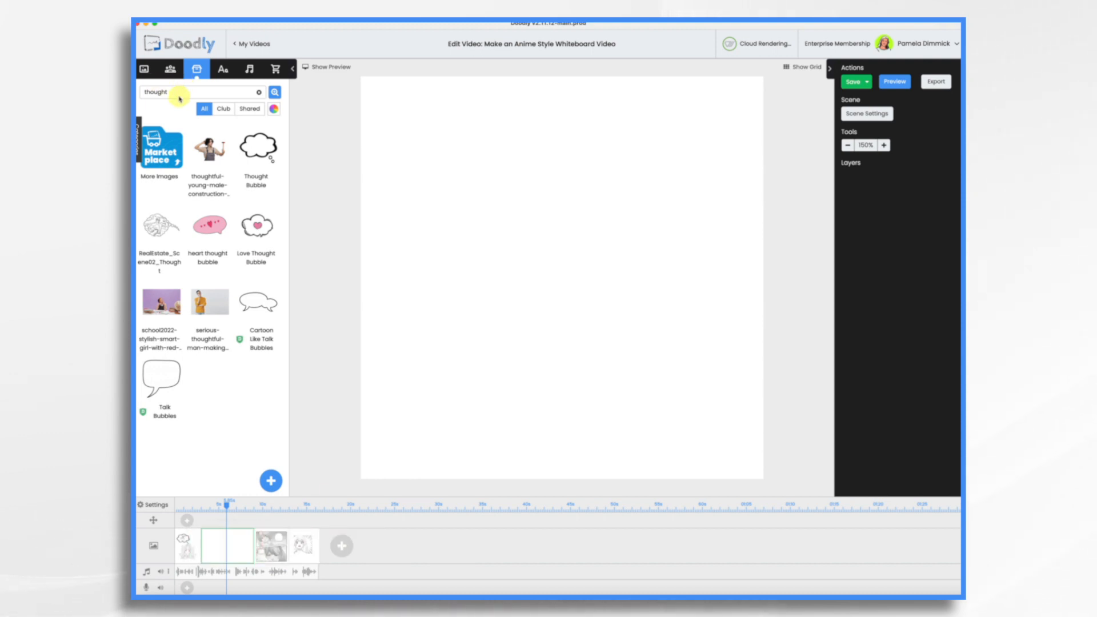
# - Search the props for "food" and try an enlarged Salad Bowl in the empty second scene
pyautogui.tripleClick(179, 99)
pyautogui.write('vege')
pyautogui.moveTo(161, 313); pyautogui.dragTo(580, 318)
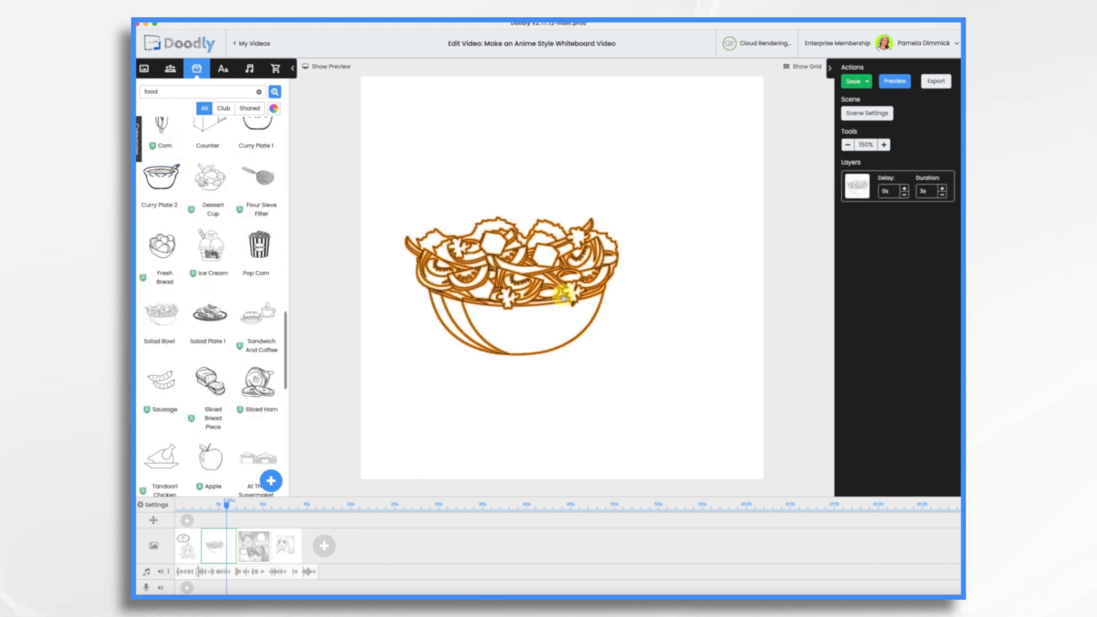
pyautogui.moveTo(450, 209); pyautogui.dragTo(328, 96)
pyautogui.moveTo(522, 215); pyautogui.dragTo(575, 226)
pyautogui.click(635, 458)
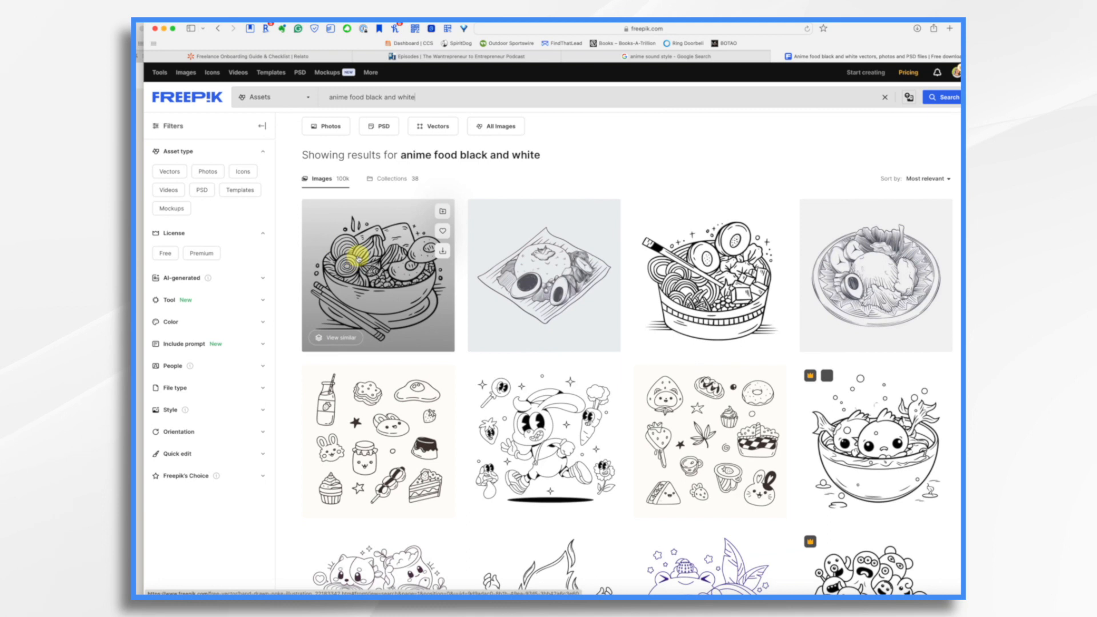
# - Download Freepik's hand drawn poke illustration as a PNG without background, and add it to Doodly as a prop filling the second scene
pyautogui.click(350, 261)
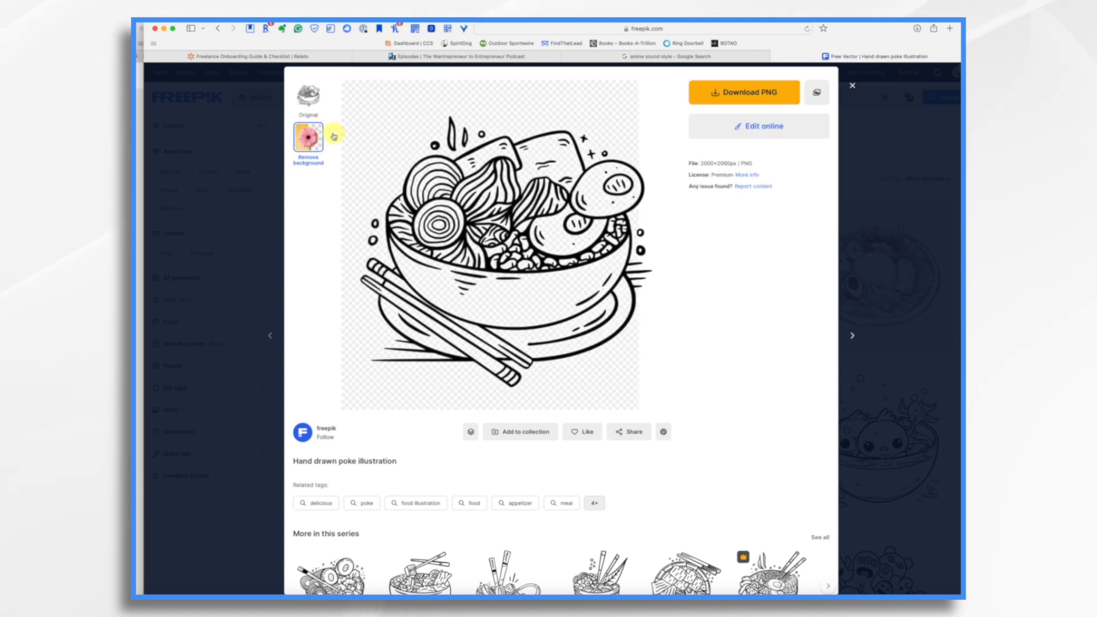
pyautogui.click(754, 93)
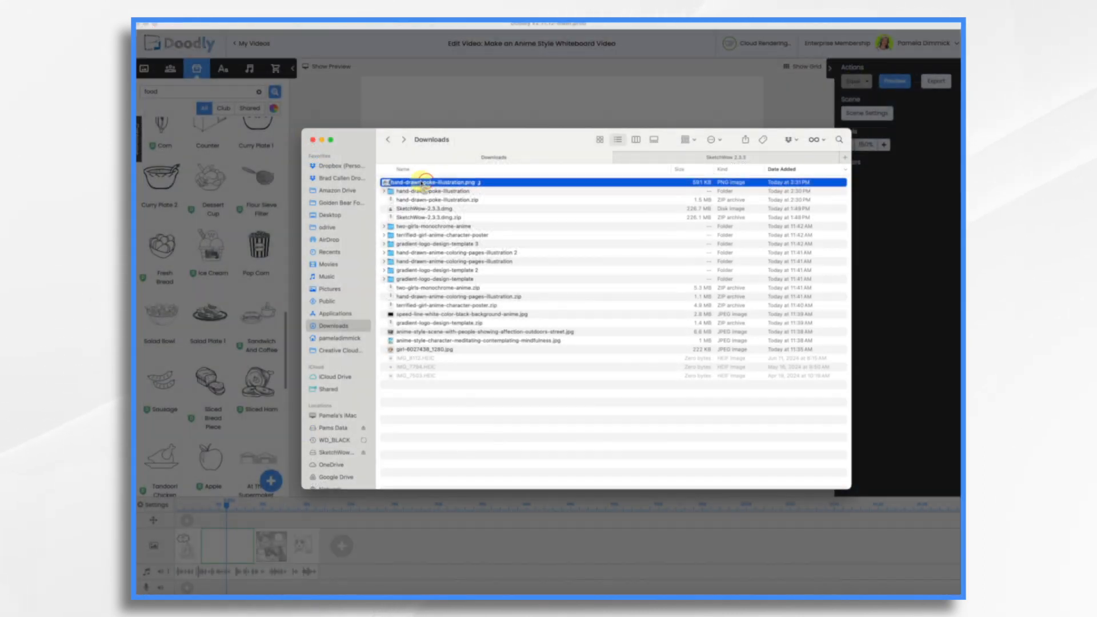
pyautogui.moveTo(421, 183); pyautogui.dragTo(529, 295)
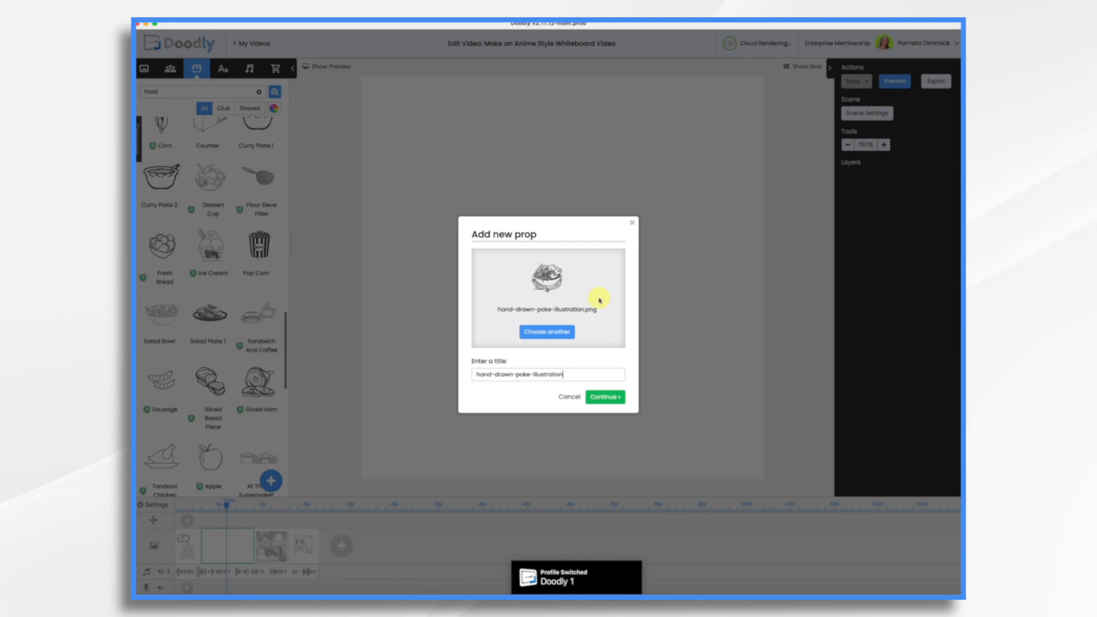
pyautogui.click(604, 397)
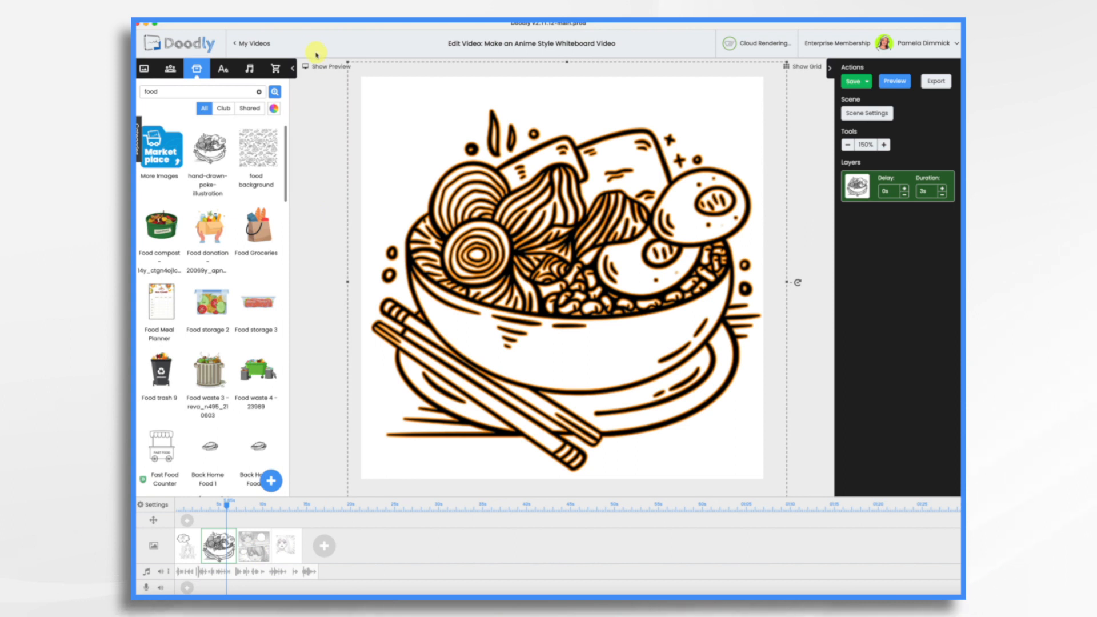
# - In the manga panel scene, add "So Delicious!" in the Bangers font and fit it inside the upper speech bubble
pyautogui.click(255, 546)
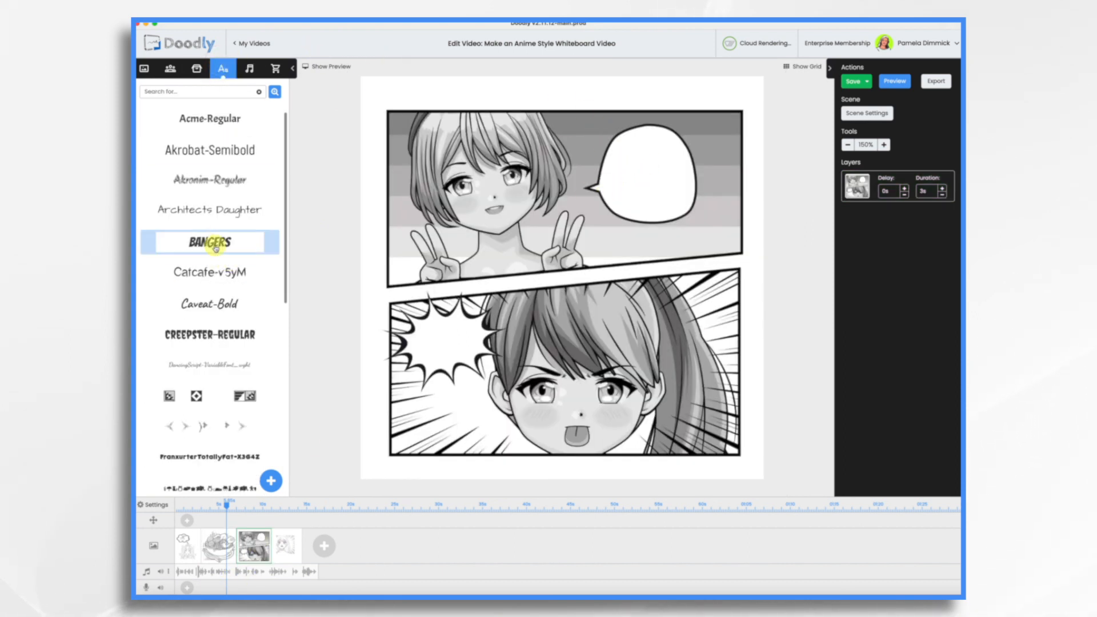
pyautogui.moveTo(199, 243); pyautogui.dragTo(634, 171)
pyautogui.doubleClick(646, 171)
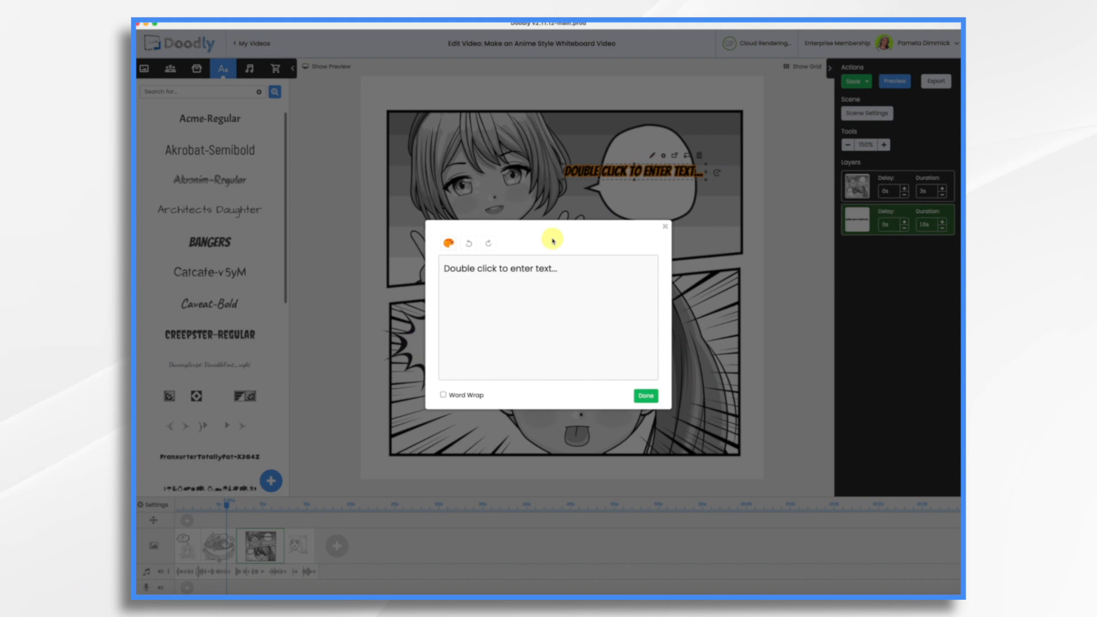
pyautogui.tripleClick(565, 275)
pyautogui.write('So Deliciso')
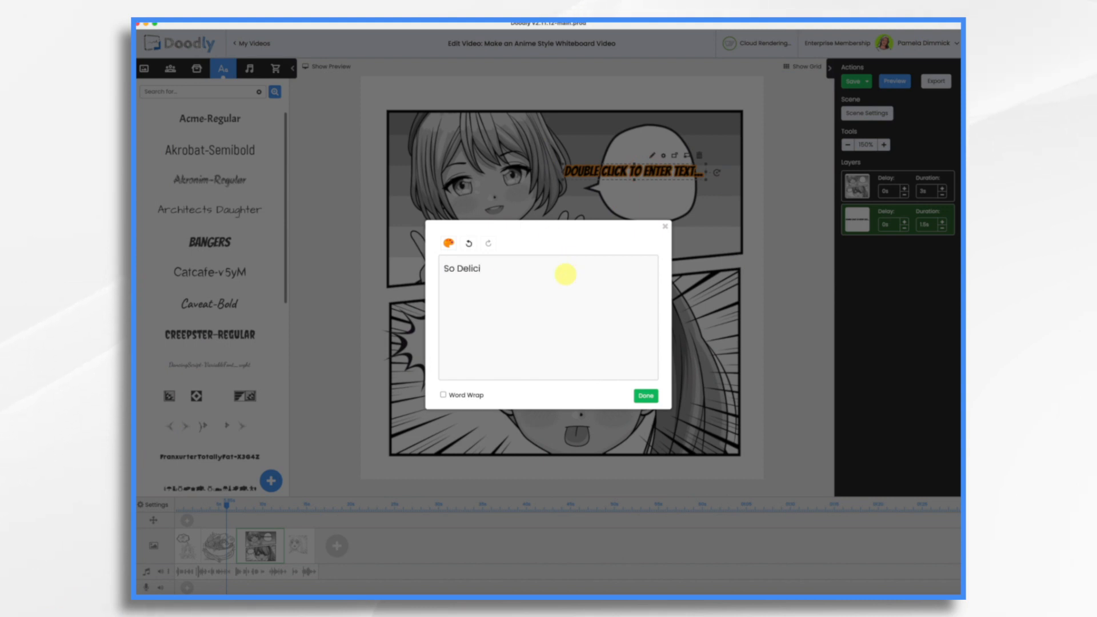
pyautogui.click(646, 399)
# - Add word-wrapped Bangers text reading "Best Ramen Ever!" and fit it inside the spiky bubble in the lower manga panel
pyautogui.moveTo(210, 243); pyautogui.dragTo(450, 348)
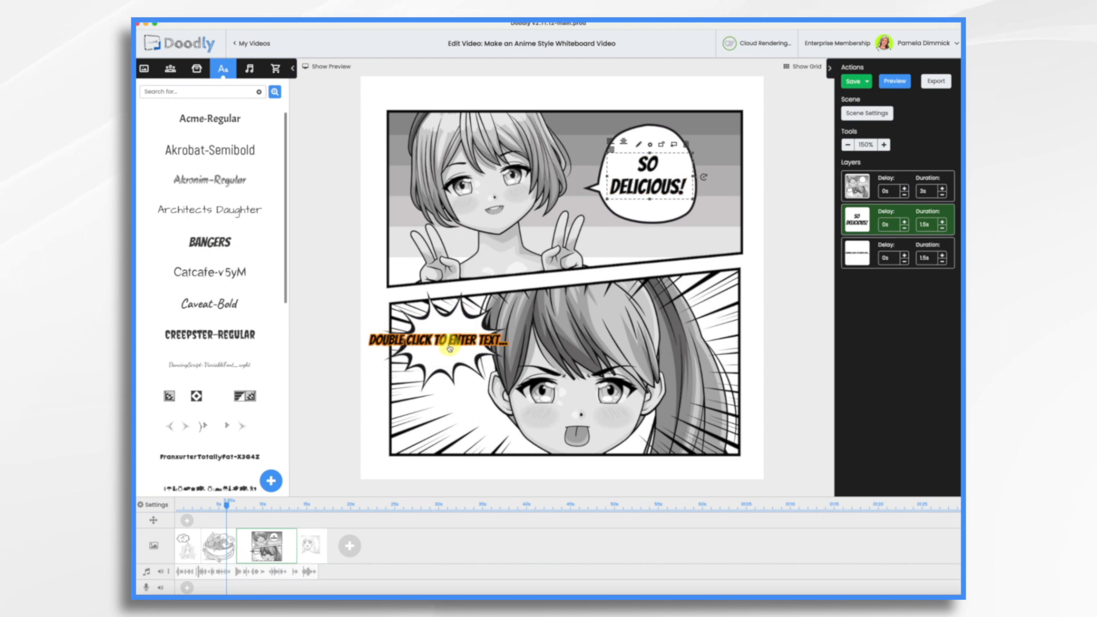
pyautogui.doubleClick(454, 344)
pyautogui.tripleClick(570, 268)
pyautogui.write('Best Ramen Ever!')
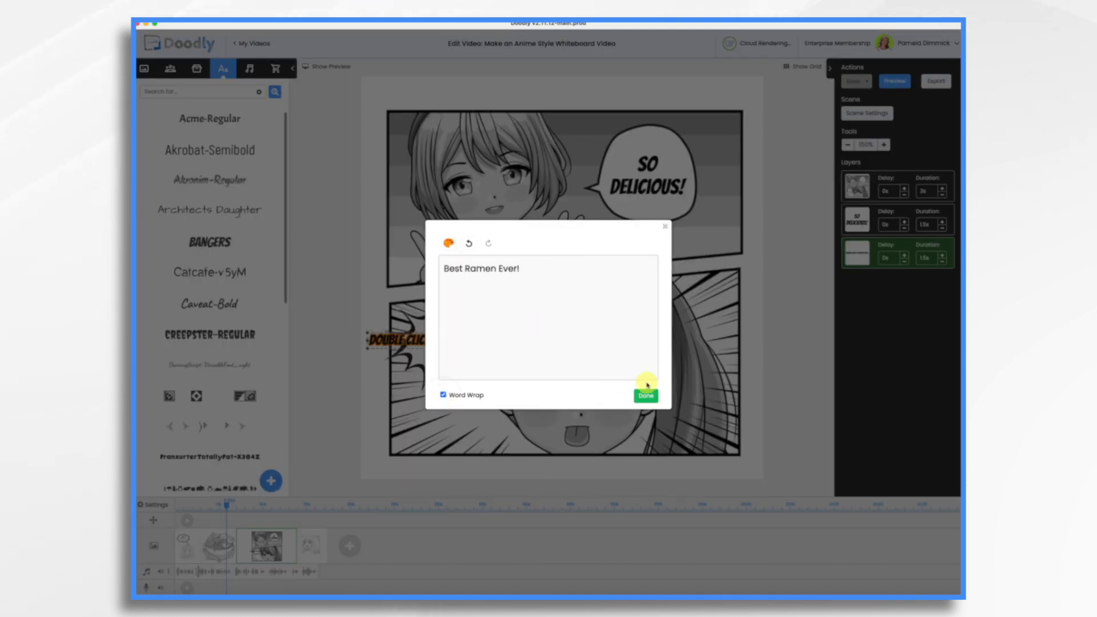
pyautogui.click(647, 394)
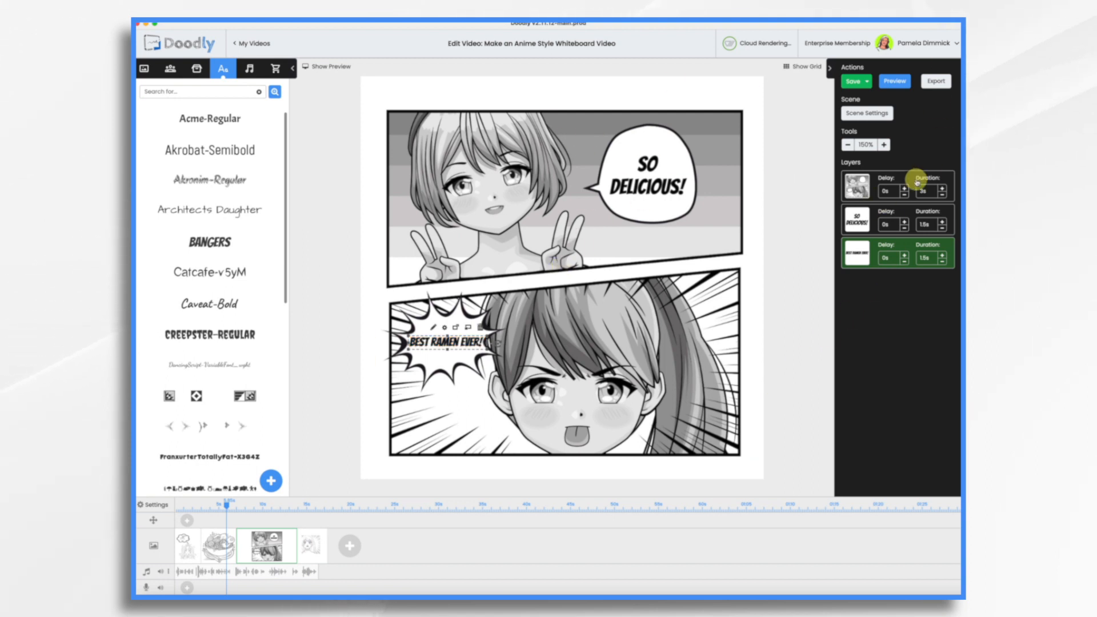
# - Set the draw duration of the manga panel image layer to 0s
pyautogui.click(942, 195)
pyautogui.click(942, 195)
pyautogui.click(942, 195)
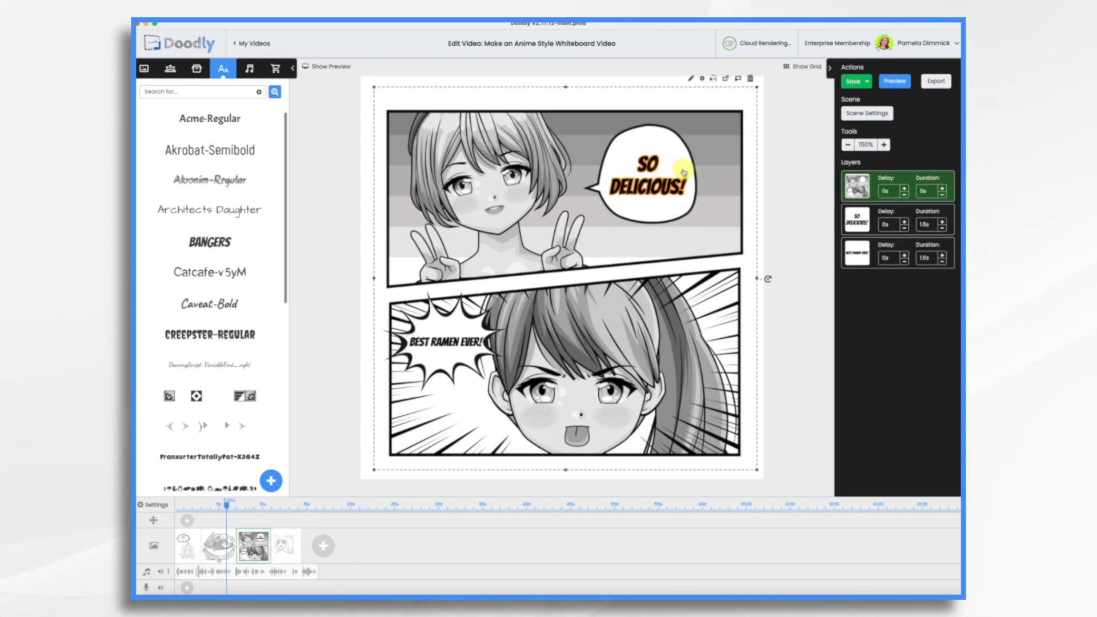
# - Set the draw duration of the "Best Ramen Ever!" text layer to 2s, and hide the preview
pyautogui.click(942, 254)
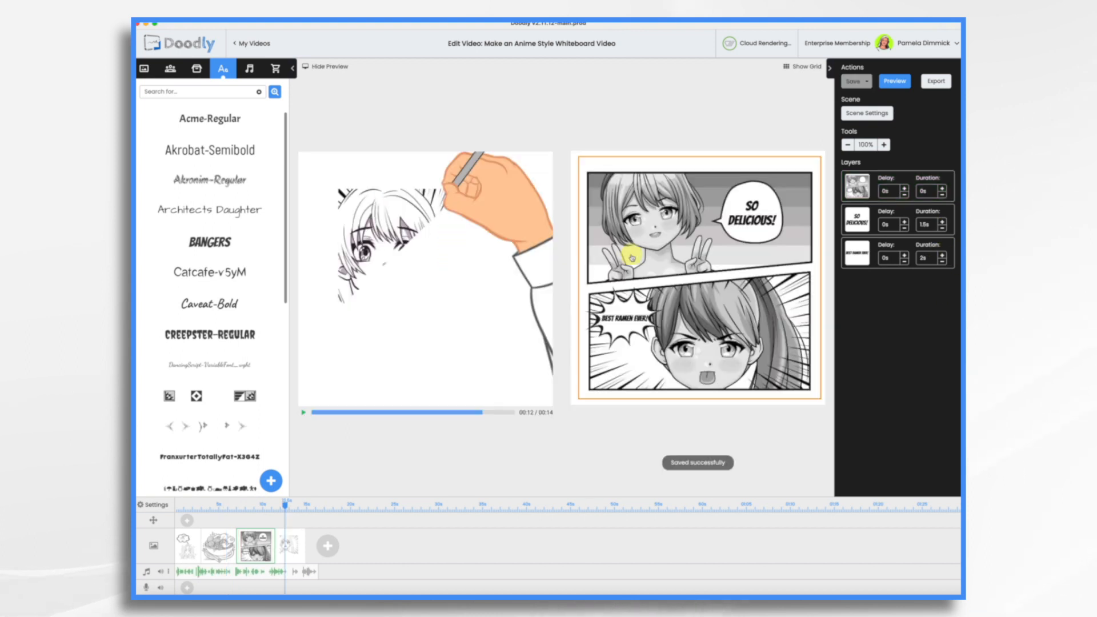
pyautogui.click(316, 67)
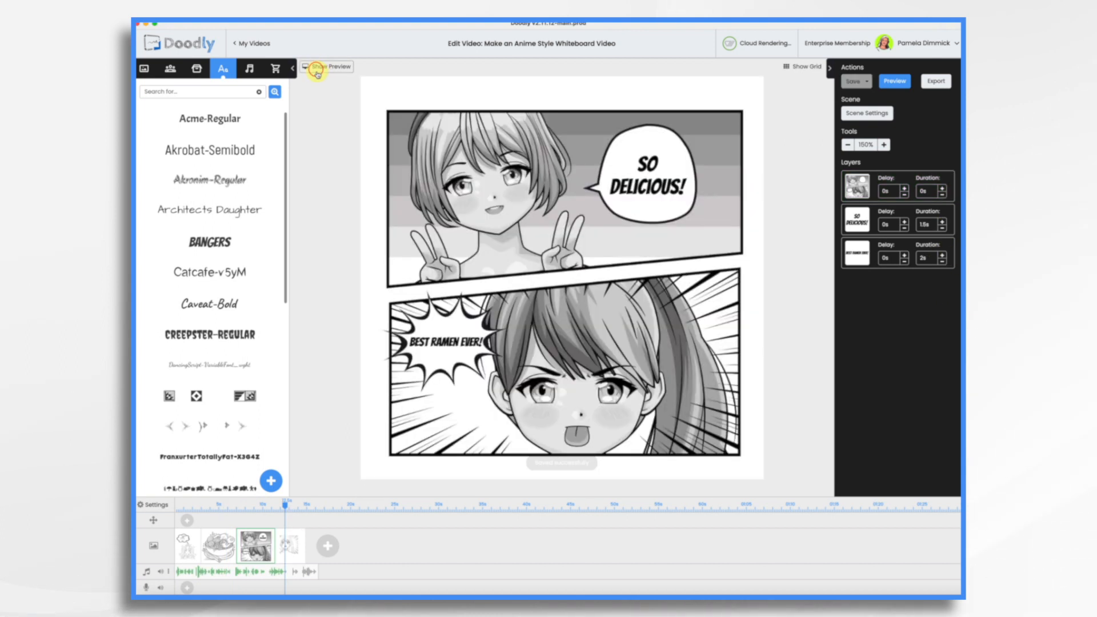
# - Change the reveal mode of the bowl illustration in the second scene to Fade, save it, and shorten its duration
pyautogui.click(226, 549)
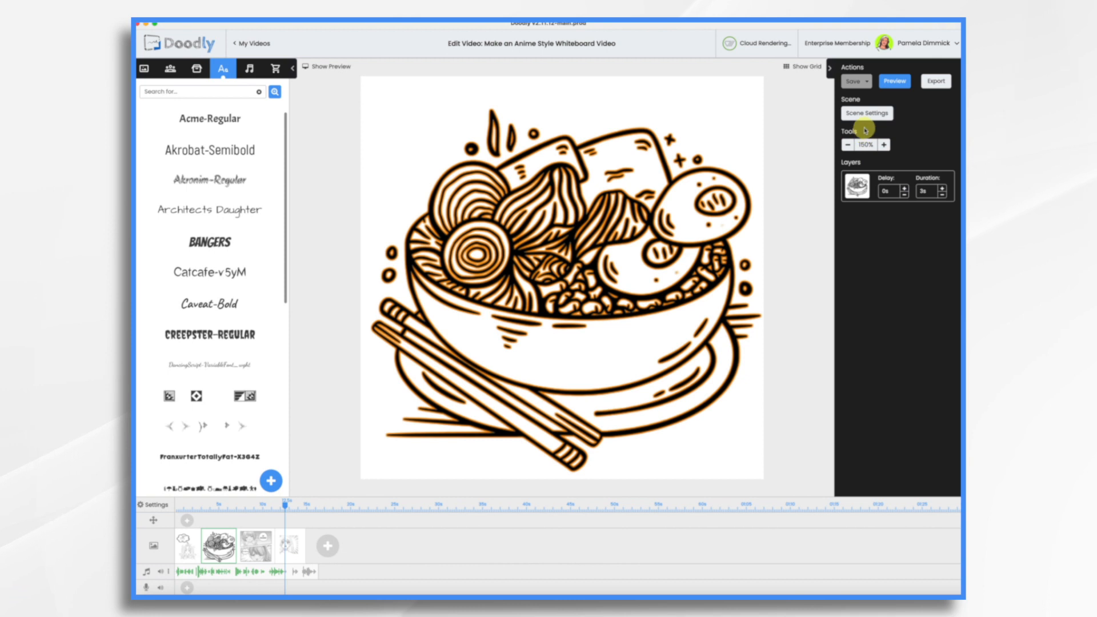
pyautogui.click(593, 288)
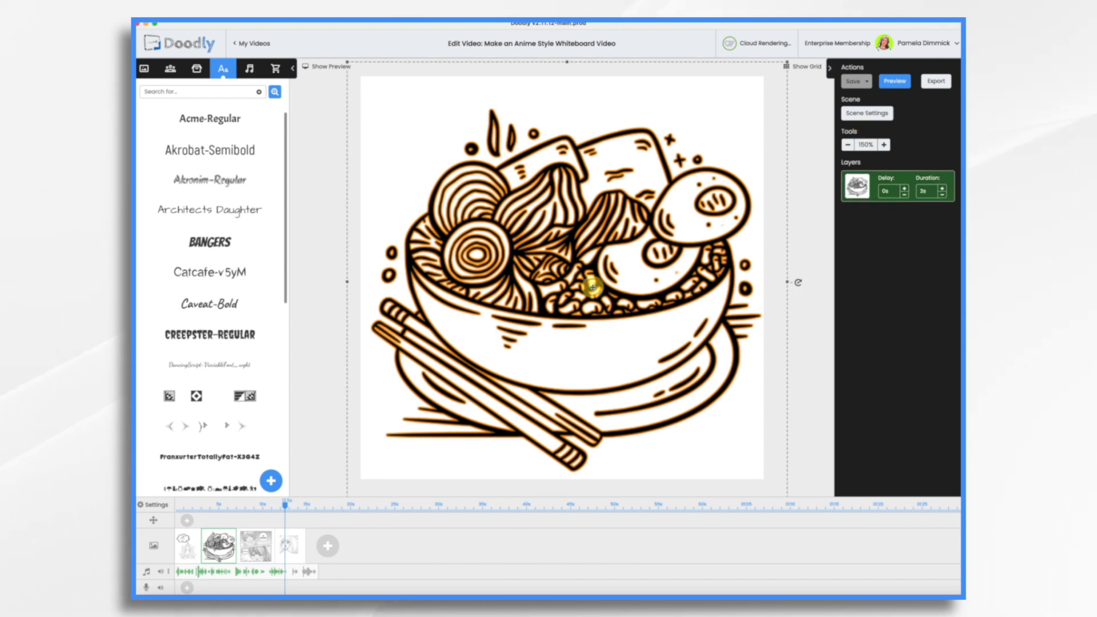
pyautogui.rightClick(692, 167)
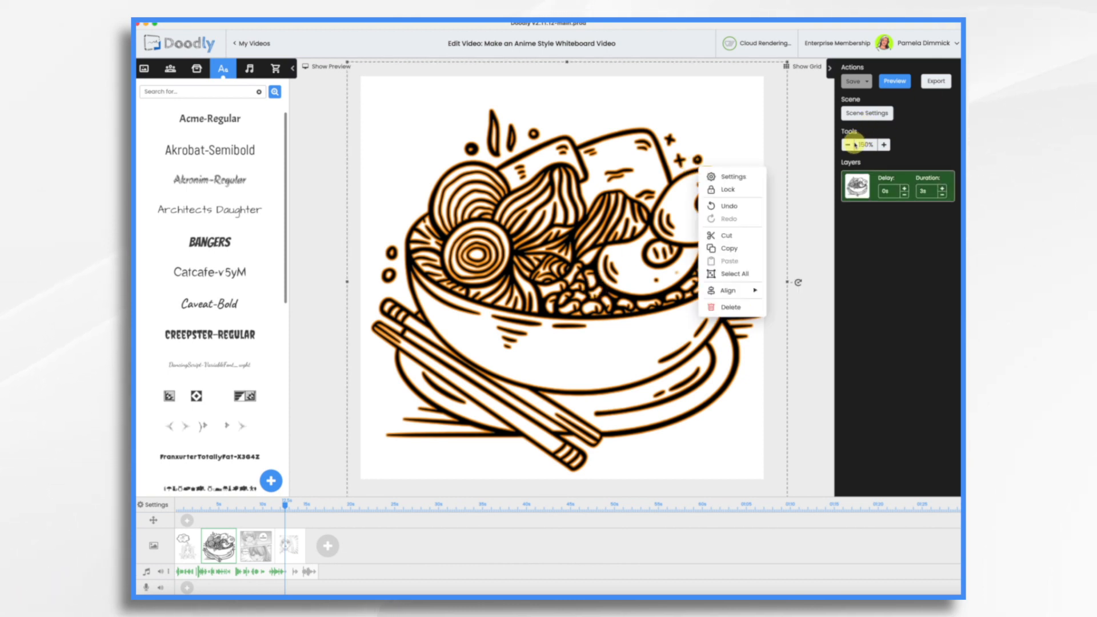
pyautogui.click(625, 179)
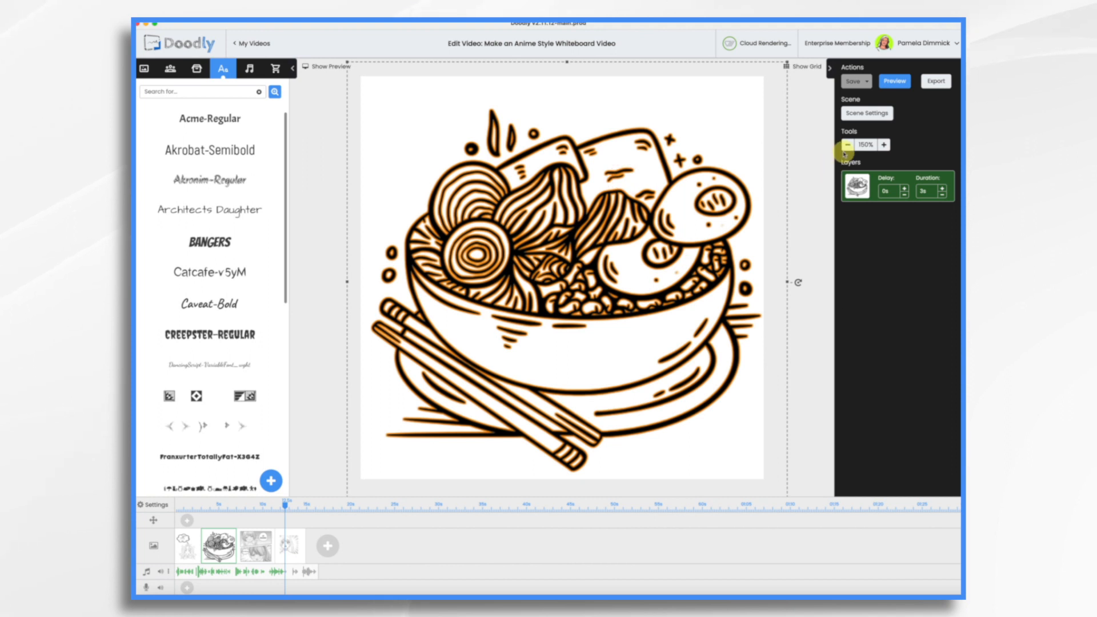
pyautogui.click(848, 146)
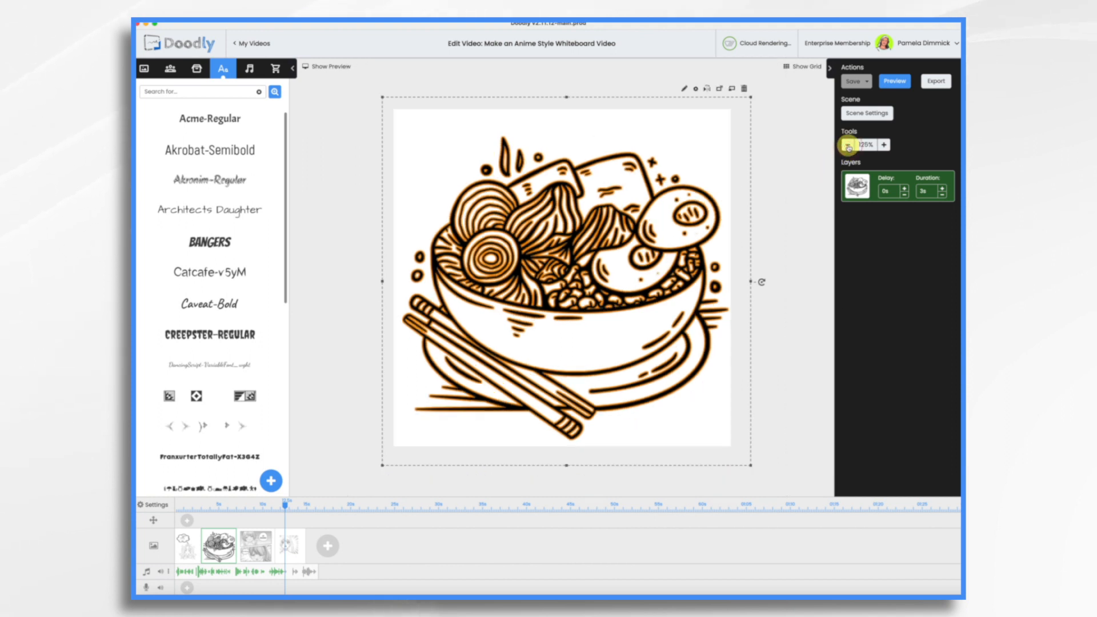
pyautogui.click(685, 88)
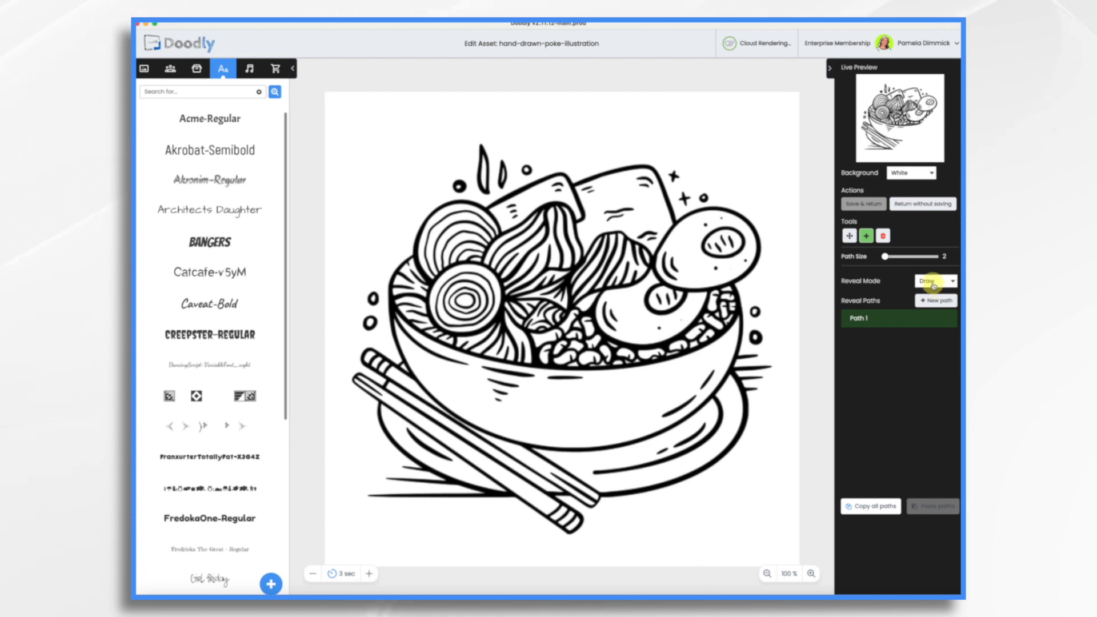
pyautogui.click(934, 281)
pyautogui.click(930, 293)
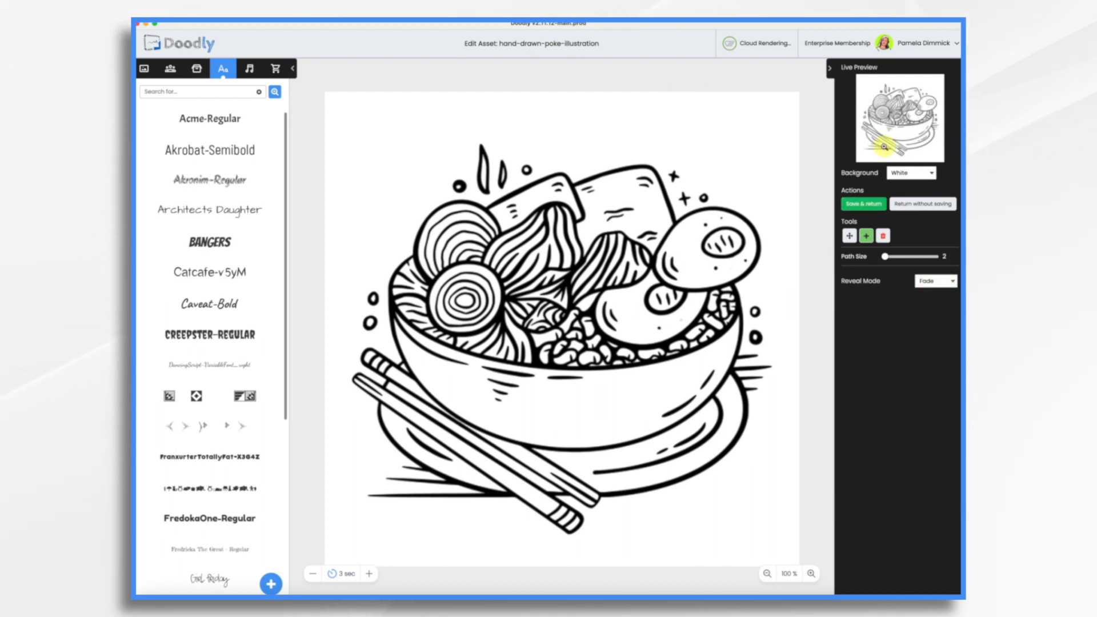
pyautogui.click(863, 203)
pyautogui.click(942, 197)
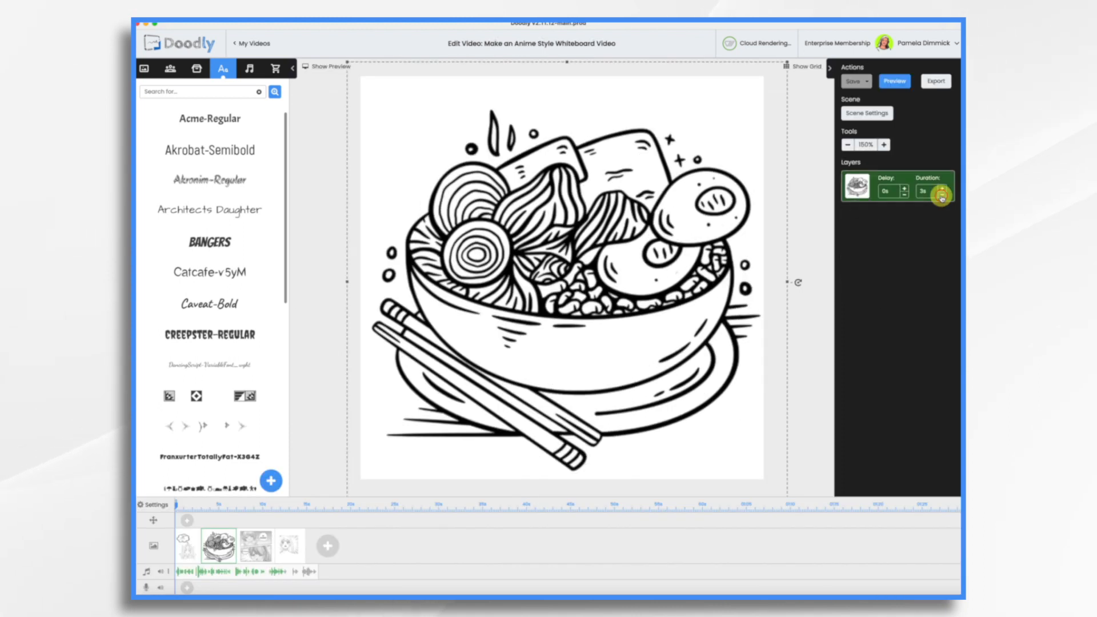
# - Set the extra time of the first scene, the girl with the thought bubble, to 1s
pyautogui.click(191, 554)
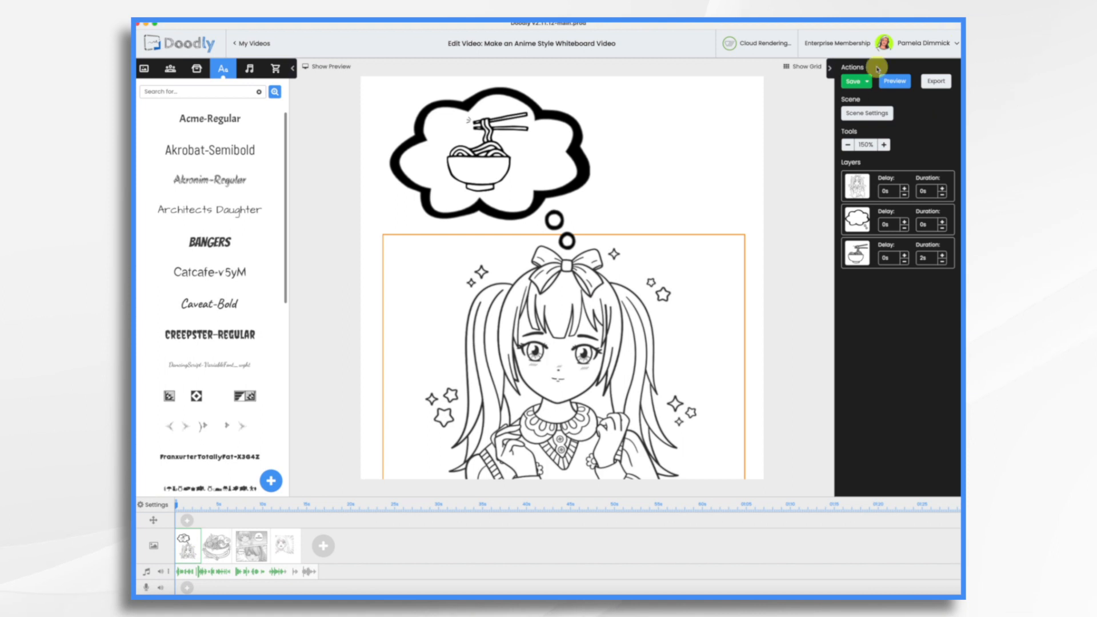
pyautogui.click(874, 112)
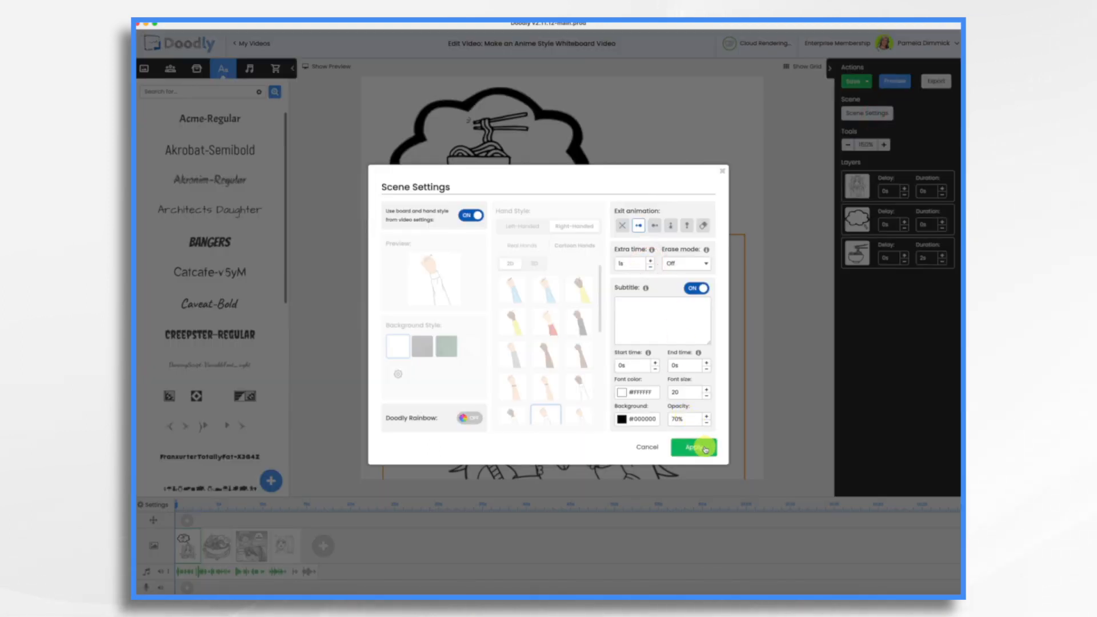
pyautogui.click(705, 448)
# - In the last scene, enlarge the surprised girl image across the upper canvas and add "NOODLE10" in Bangers beneath it
pyautogui.click(281, 545)
pyautogui.moveTo(598, 208); pyautogui.dragTo(541, 151)
pyautogui.moveTo(610, 321); pyautogui.dragTo(850, 411)
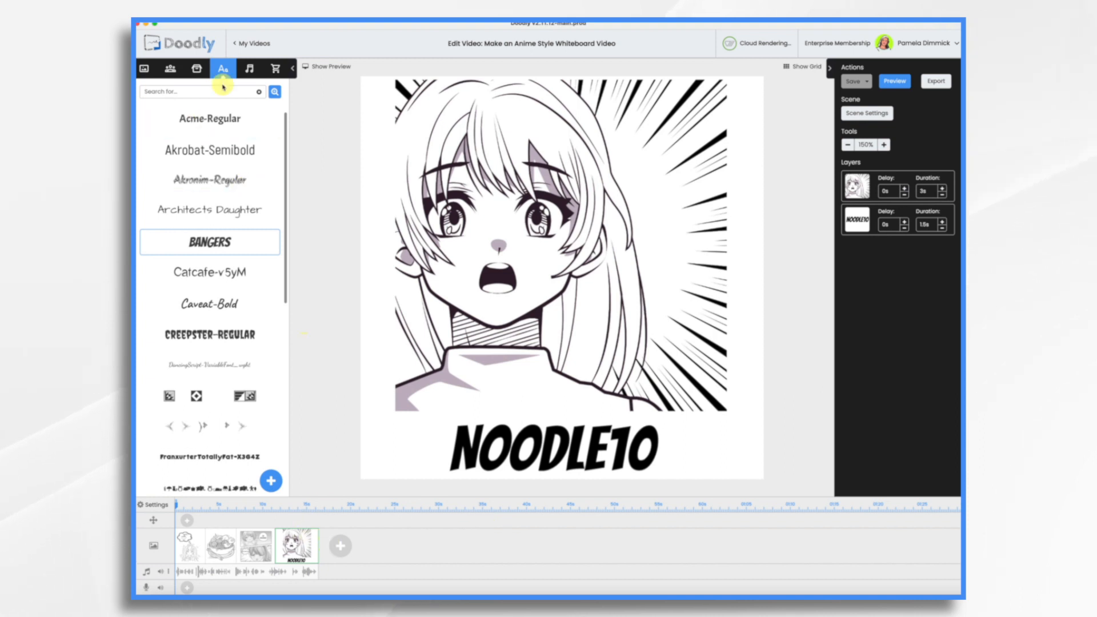
# - Find the ACME Noodle House Logo prop, add it to the lower right corner of the scene, and shift "NOODLE10" left
pyautogui.click(196, 69)
pyautogui.moveTo(262, 167); pyautogui.dragTo(777, 474)
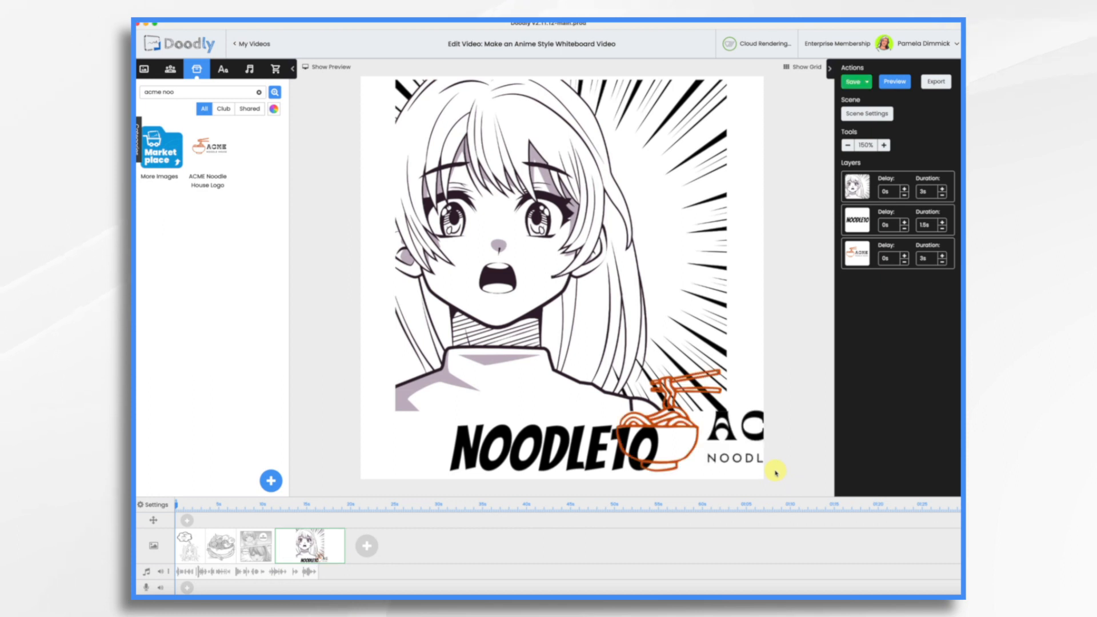
pyautogui.moveTo(515, 439); pyautogui.dragTo(437, 440)
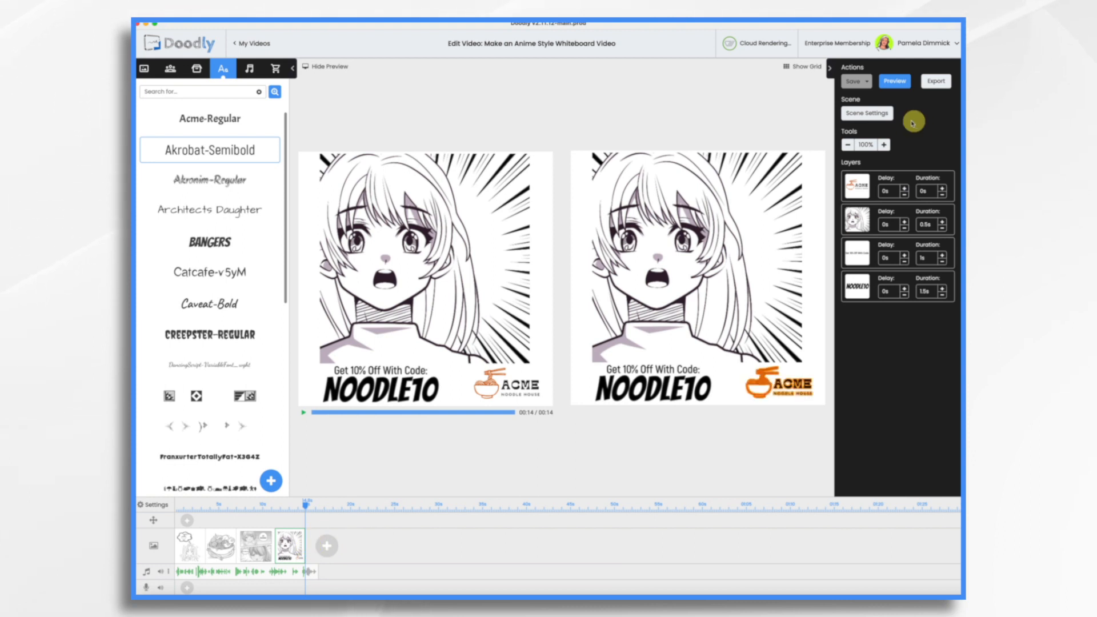
# - Set the extra time of the last scene to 8.5s in its scene settings
pyautogui.click(873, 114)
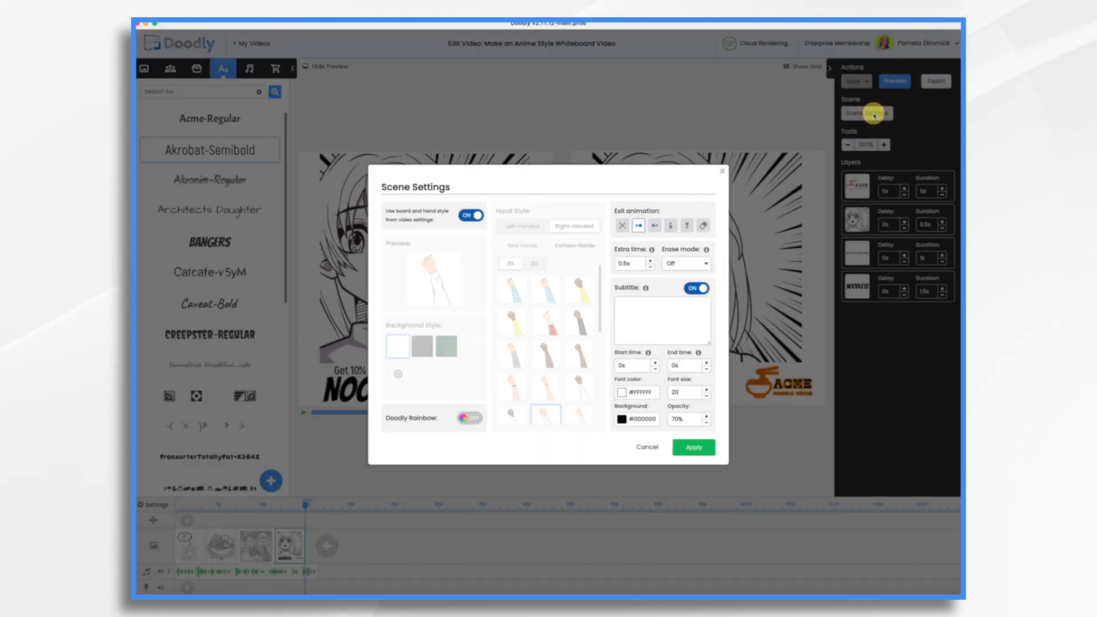
pyautogui.click(652, 261)
pyautogui.click(652, 260)
pyautogui.click(652, 261)
pyautogui.click(652, 260)
pyautogui.click(652, 261)
pyautogui.click(652, 260)
pyautogui.click(652, 260)
pyautogui.click(652, 261)
pyautogui.click(652, 260)
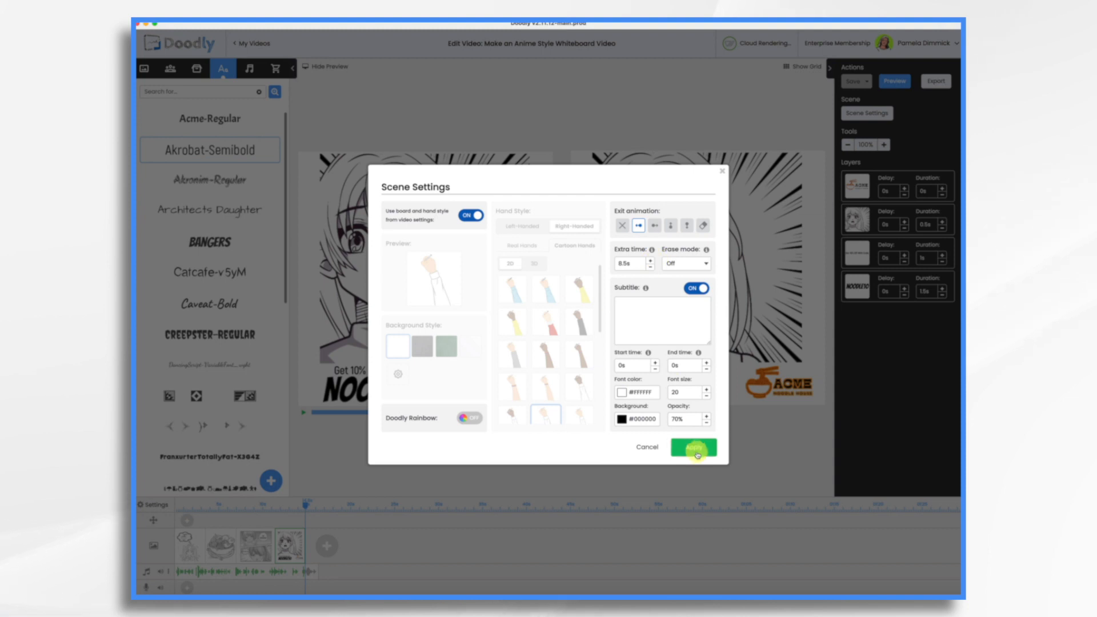
pyautogui.click(697, 452)
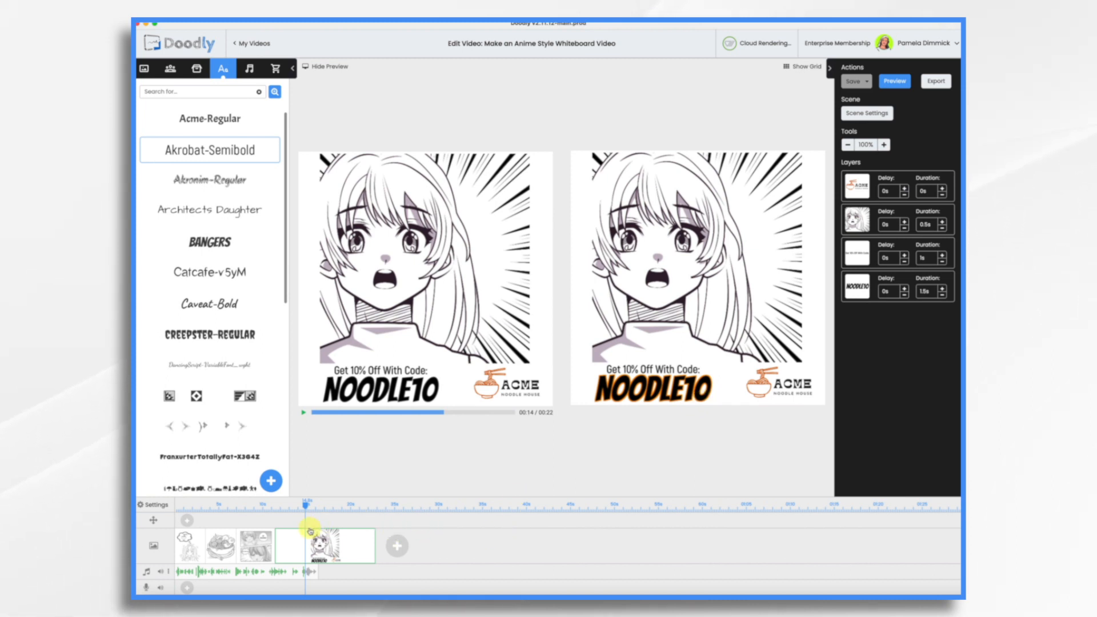
# - Check the manga panel and bowl scenes in the preview by scrubbing the timeline, and hide the preview
pyautogui.click(240, 506)
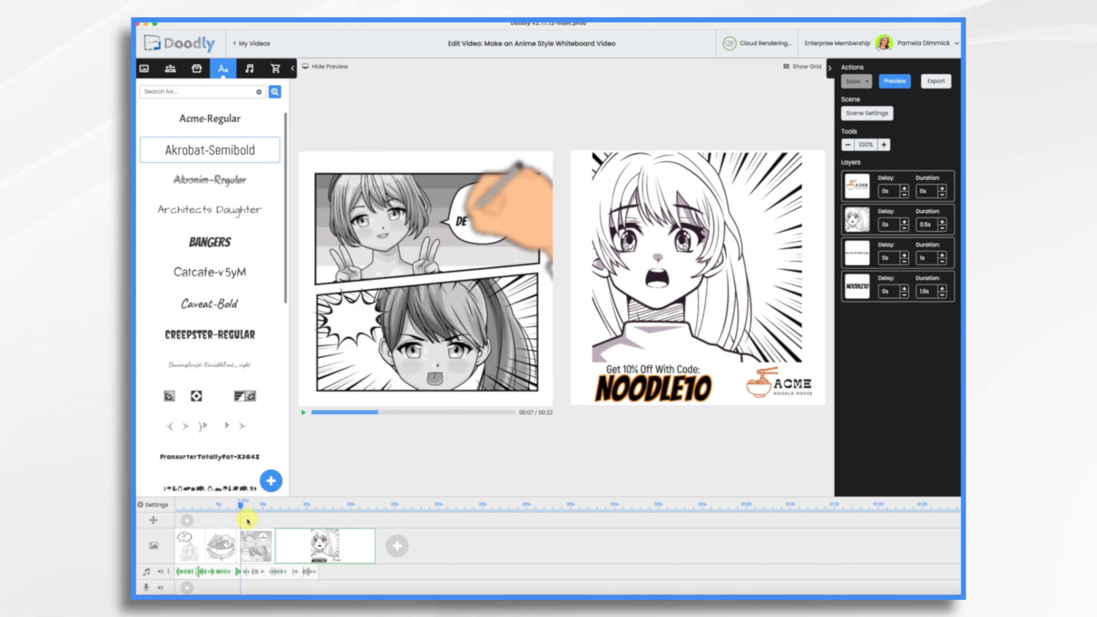
pyautogui.moveTo(240, 507); pyautogui.dragTo(222, 508)
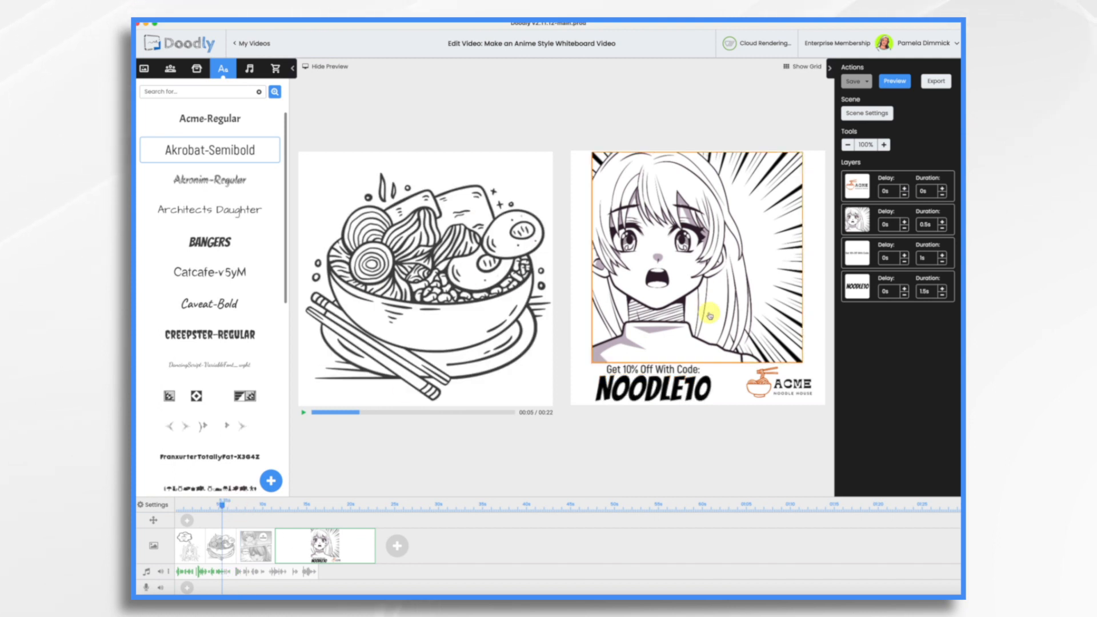
pyautogui.click(334, 67)
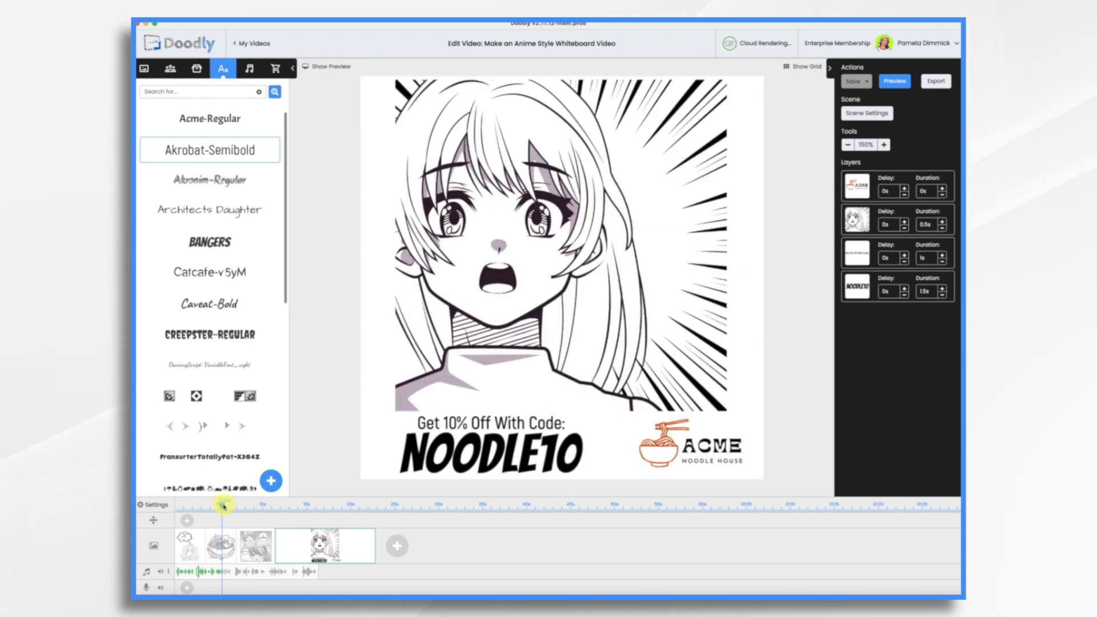
# - Add a pan and zoom effect to the first scene, with its end frame shrunk and positioned around the thought bubble
pyautogui.moveTo(220, 505); pyautogui.dragTo(177, 507)
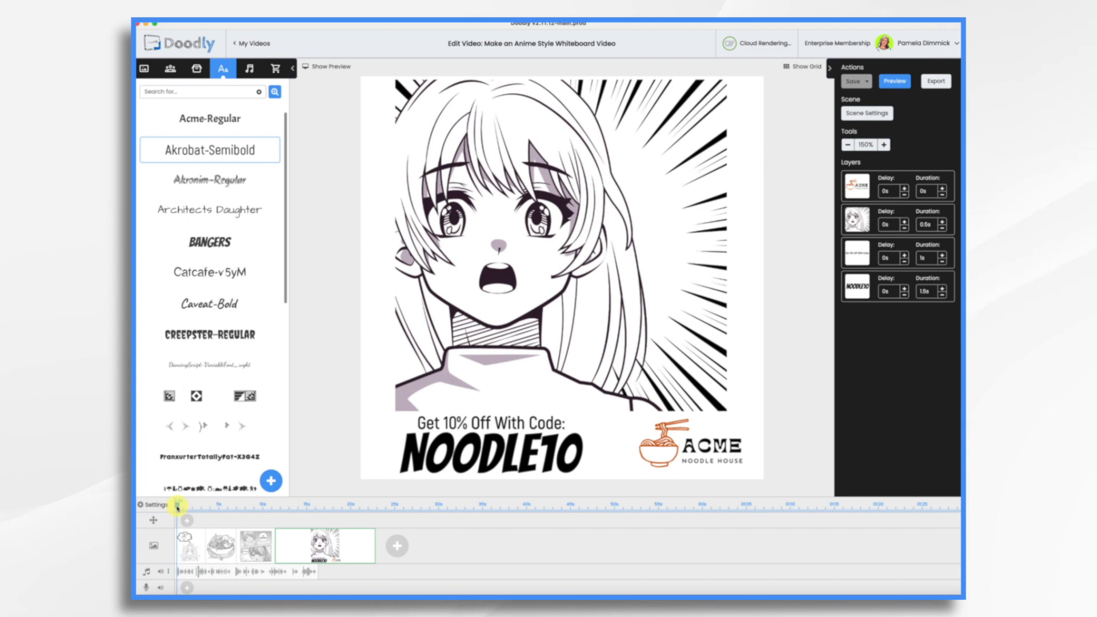
pyautogui.click(187, 560)
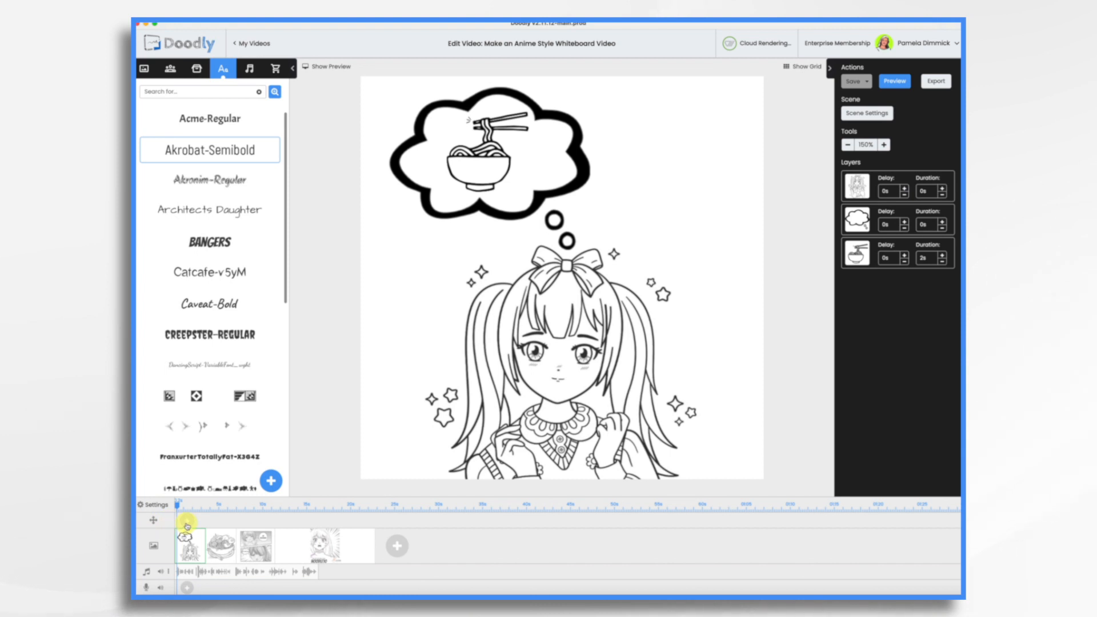
pyautogui.click(187, 523)
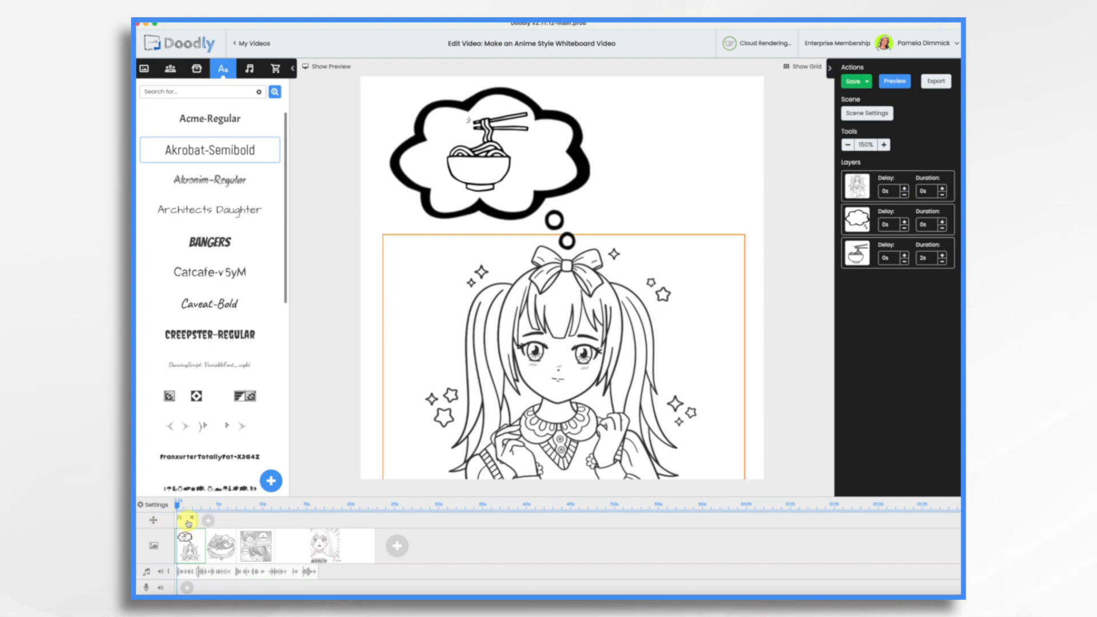
pyautogui.click(186, 523)
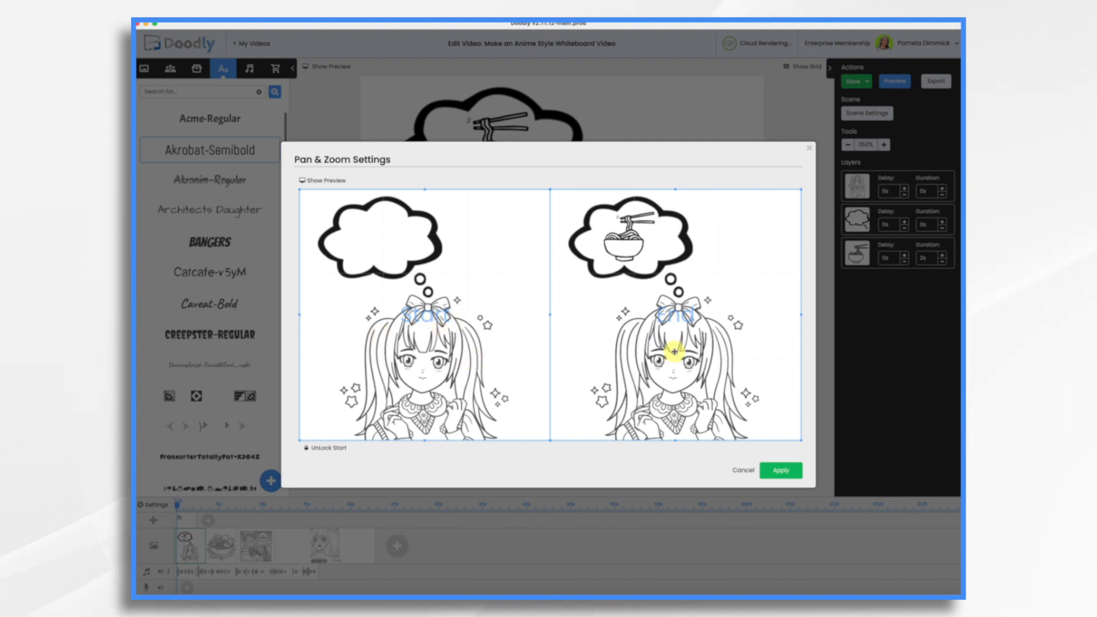
pyautogui.moveTo(802, 442); pyautogui.dragTo(661, 306)
pyautogui.moveTo(580, 245); pyautogui.dragTo(600, 255)
pyautogui.click(781, 475)
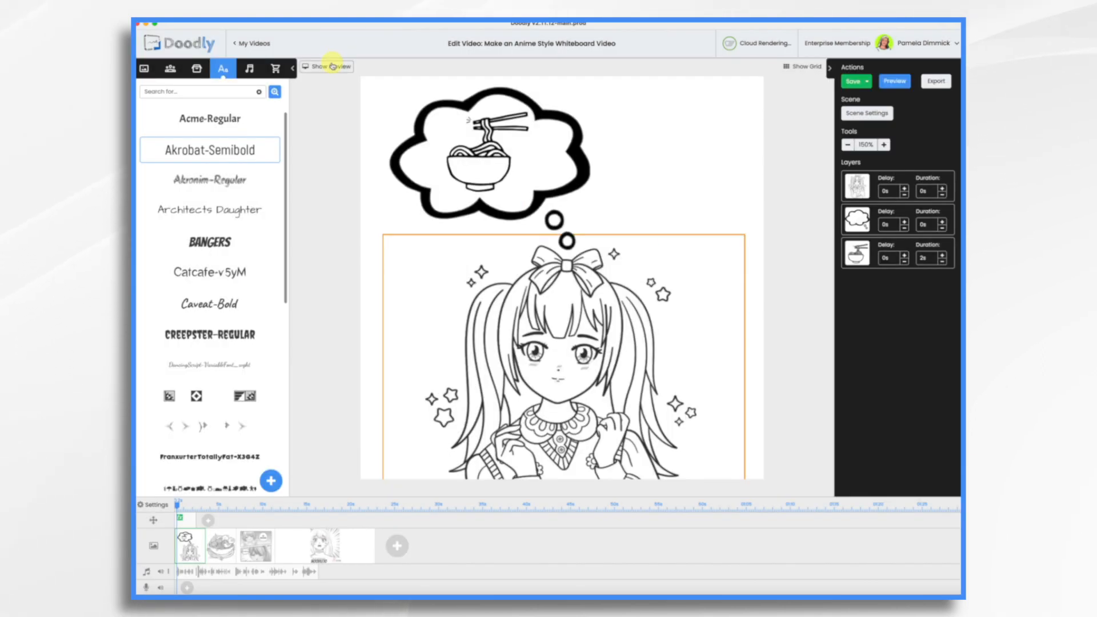
# - Play the video preview from the start to check the zoom into the thought bubble
pyautogui.click(332, 66)
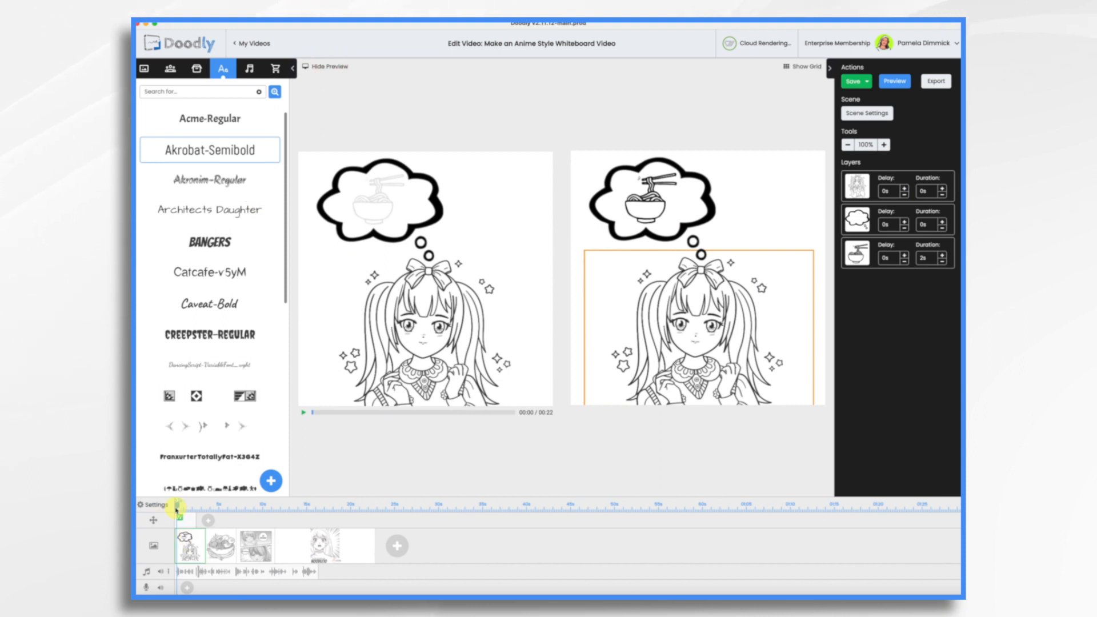
pyautogui.click(177, 506)
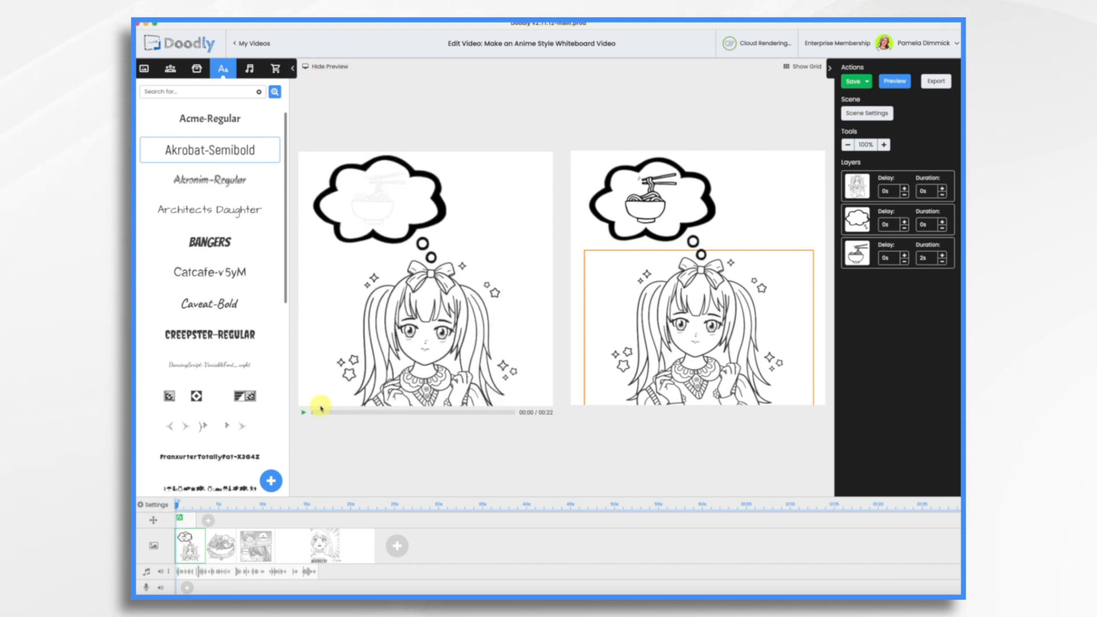
pyautogui.click(301, 414)
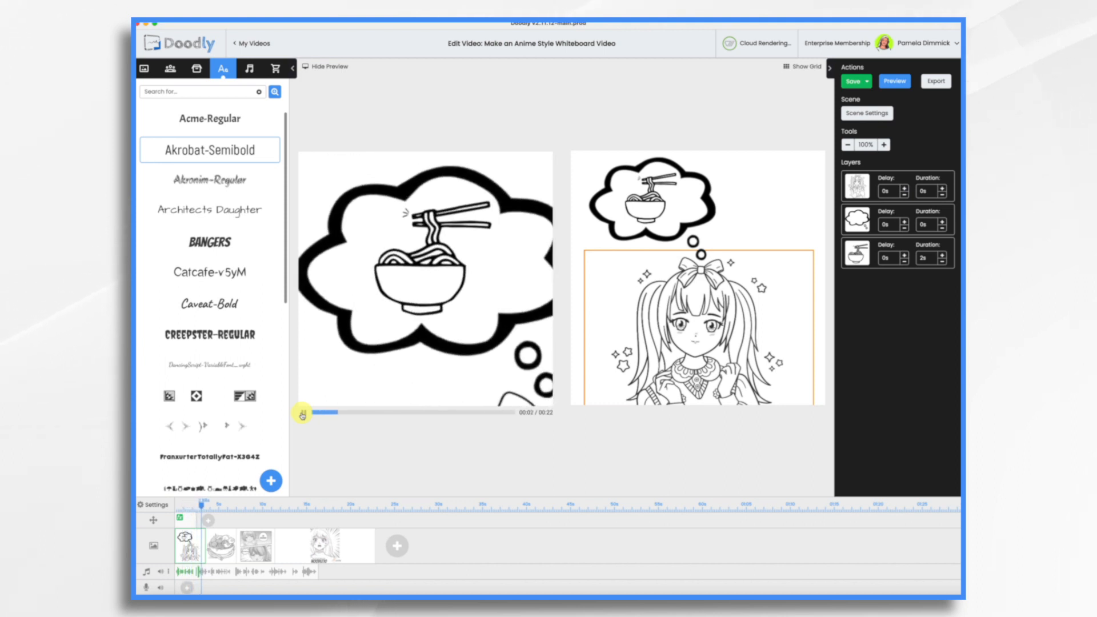
pyautogui.click(303, 414)
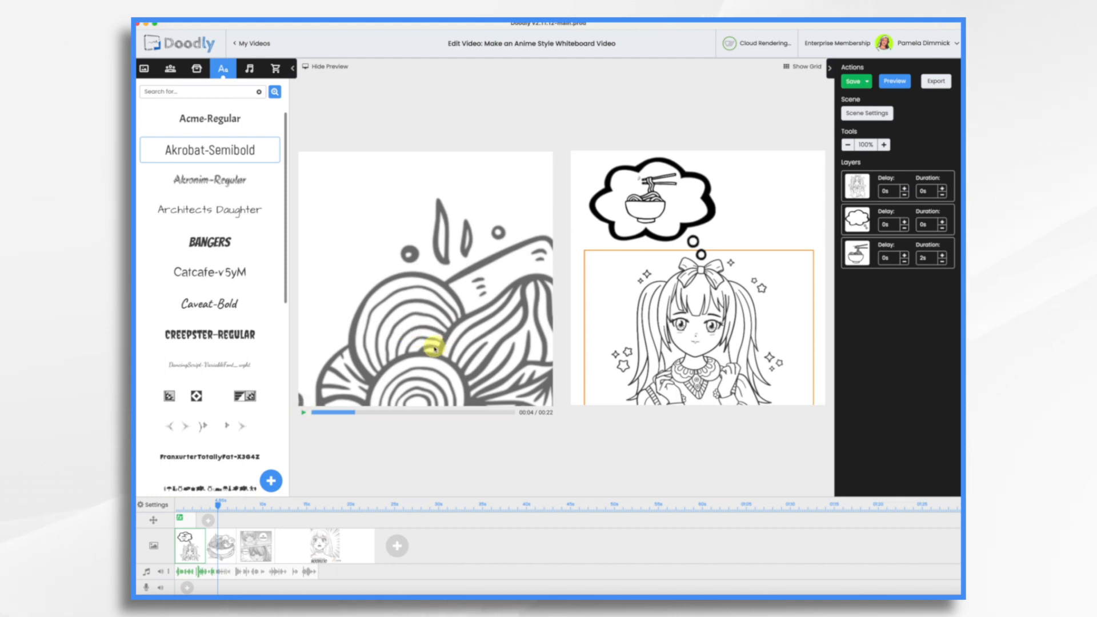
# - Add a pan and zoom effect over the bowl scene, unlock its start, and expand both start and end frames to the full canvas
pyautogui.click(209, 522)
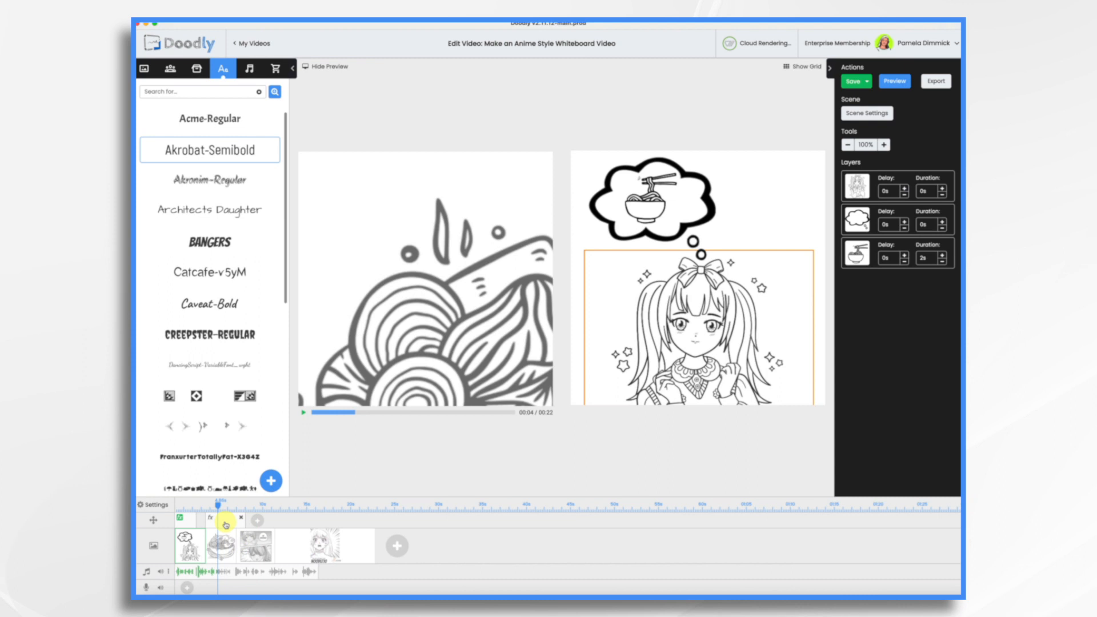
pyautogui.click(225, 522)
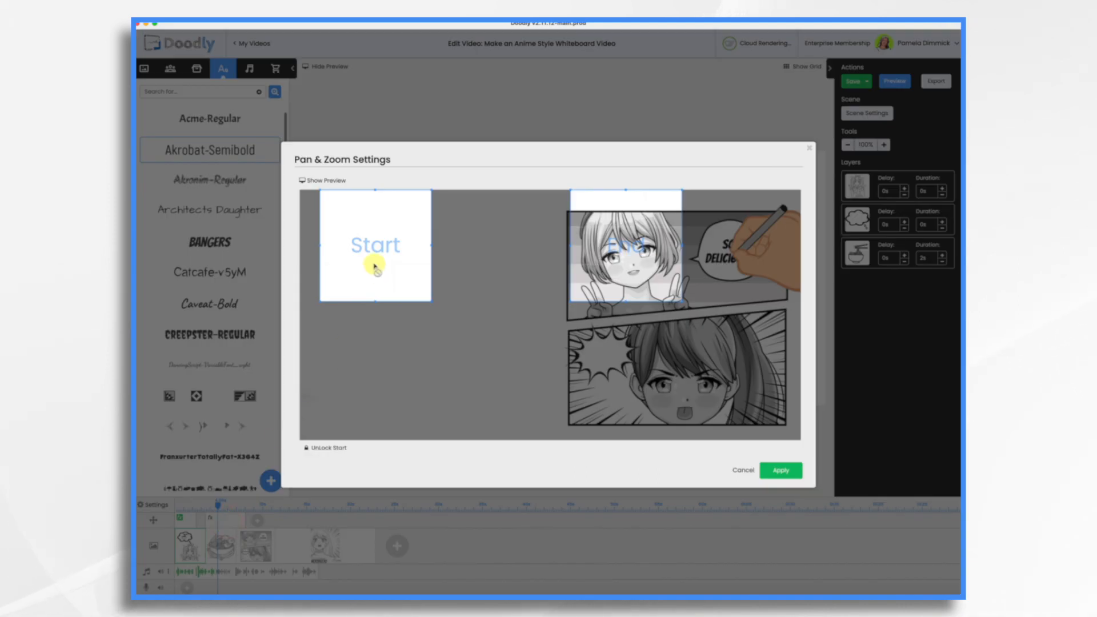
pyautogui.click(334, 448)
pyautogui.moveTo(372, 249); pyautogui.dragTo(338, 238)
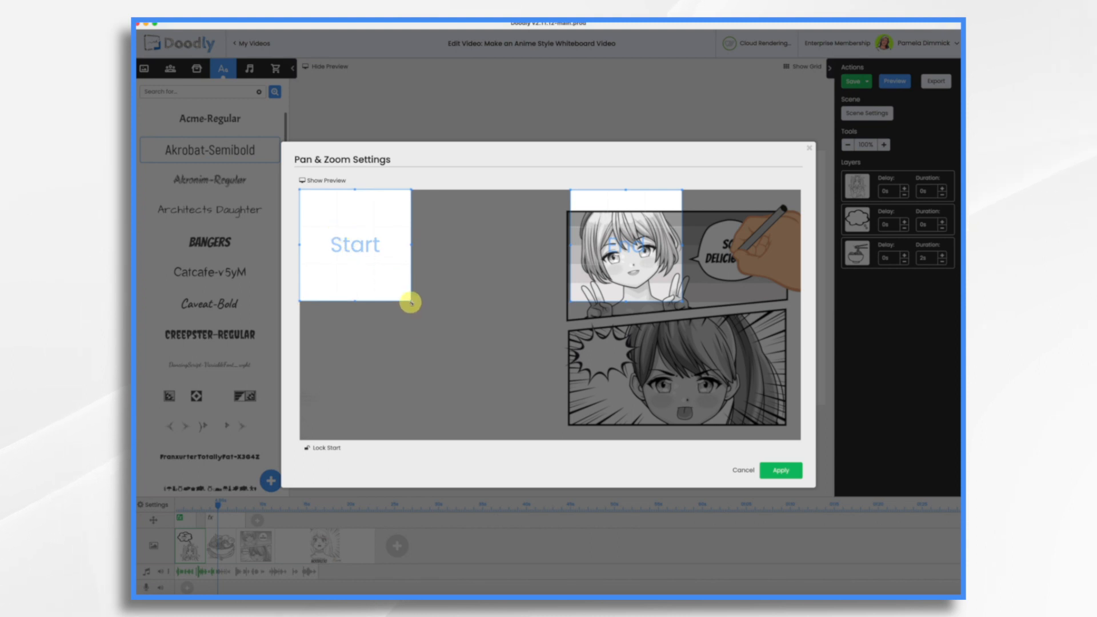
pyautogui.moveTo(409, 301); pyautogui.dragTo(555, 460)
pyautogui.moveTo(641, 274); pyautogui.dragTo(588, 245)
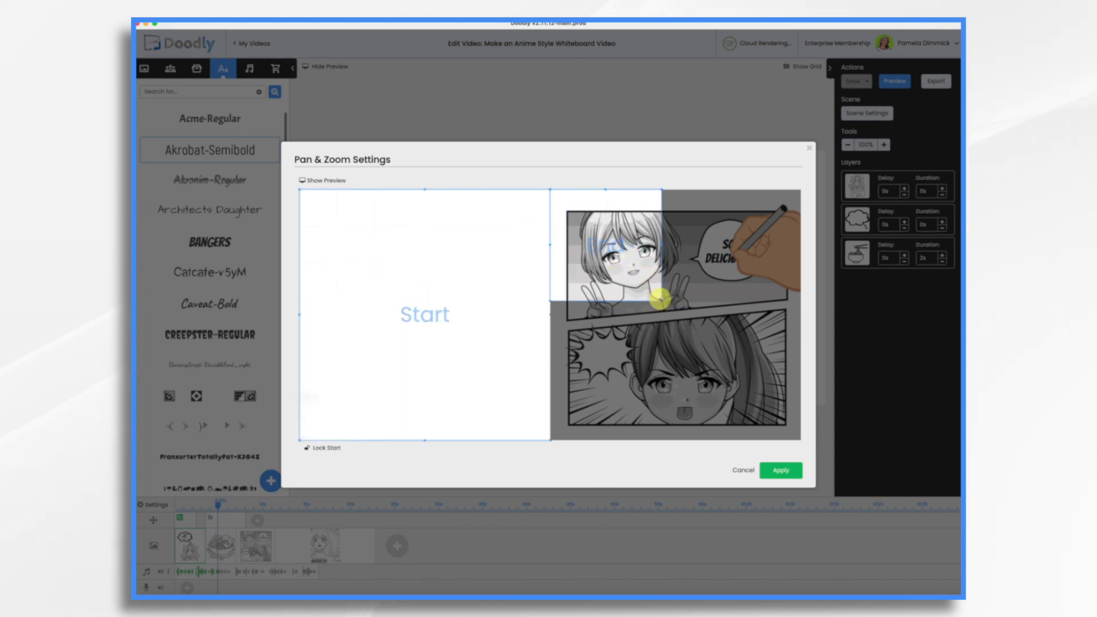
pyautogui.moveTo(657, 299); pyautogui.dragTo(803, 443)
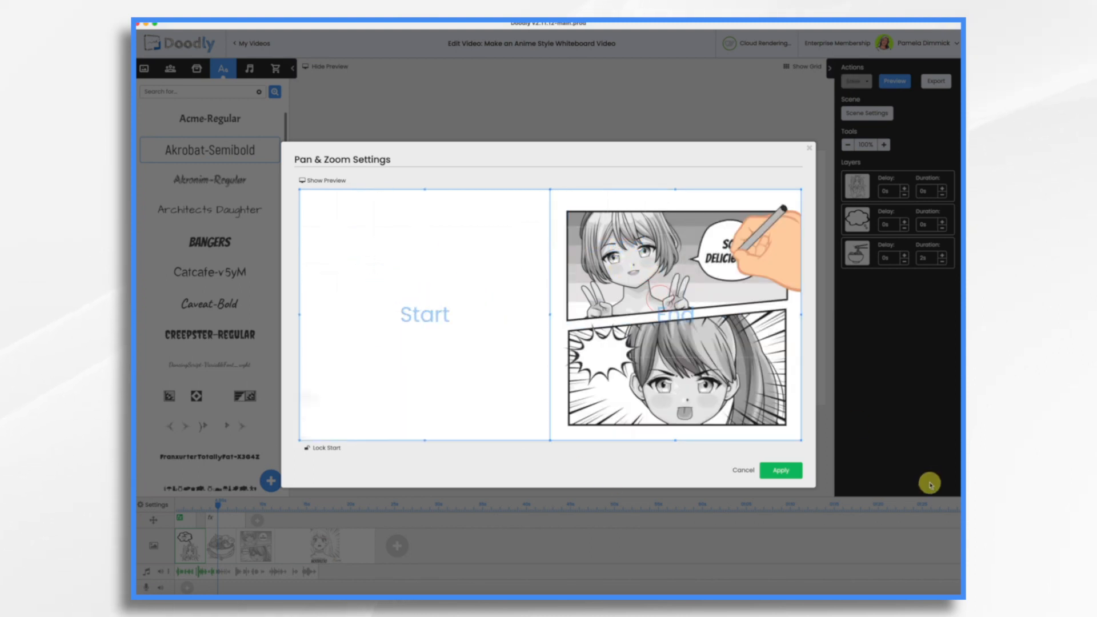
pyautogui.click(781, 470)
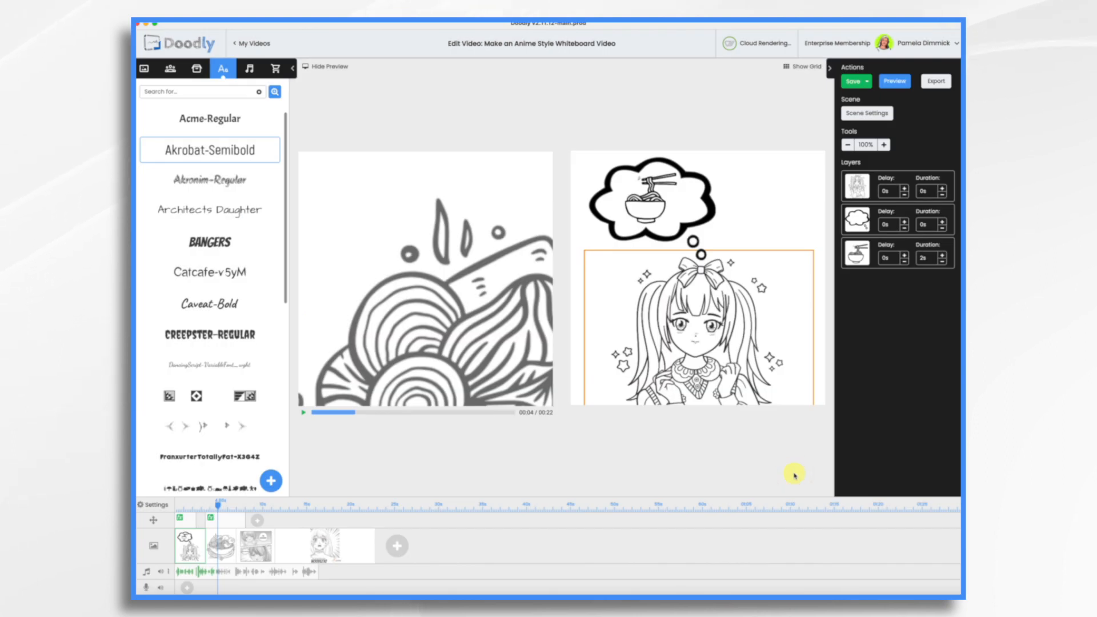